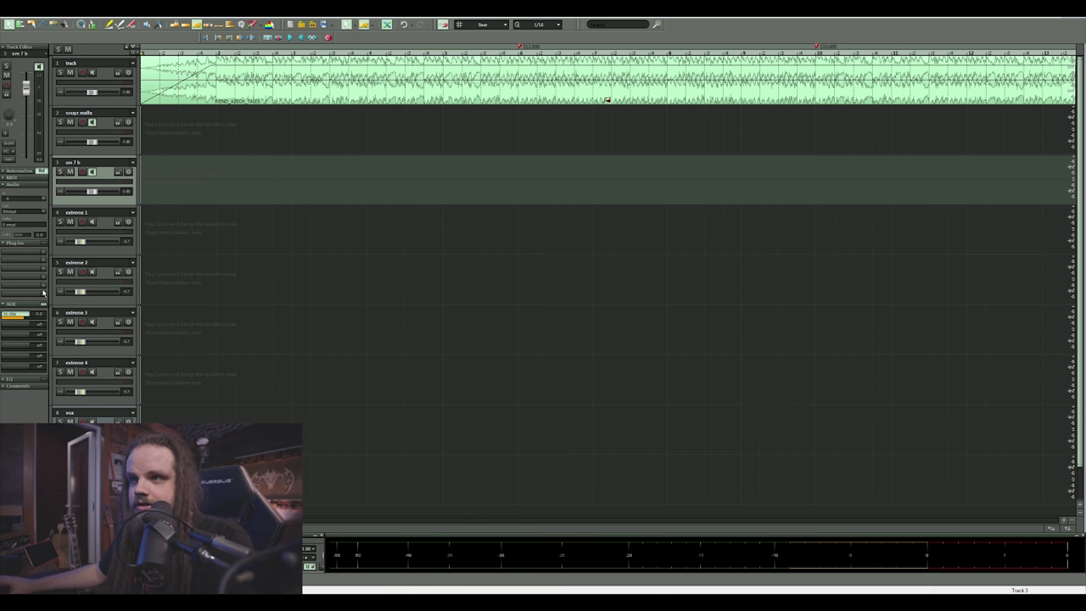
Step: Insert the JST Gain Reduction 2 VST effect in the first plug-in slot of the "sm 7 b" track
{"action": "left_click", "coordinate": [45, 254]}
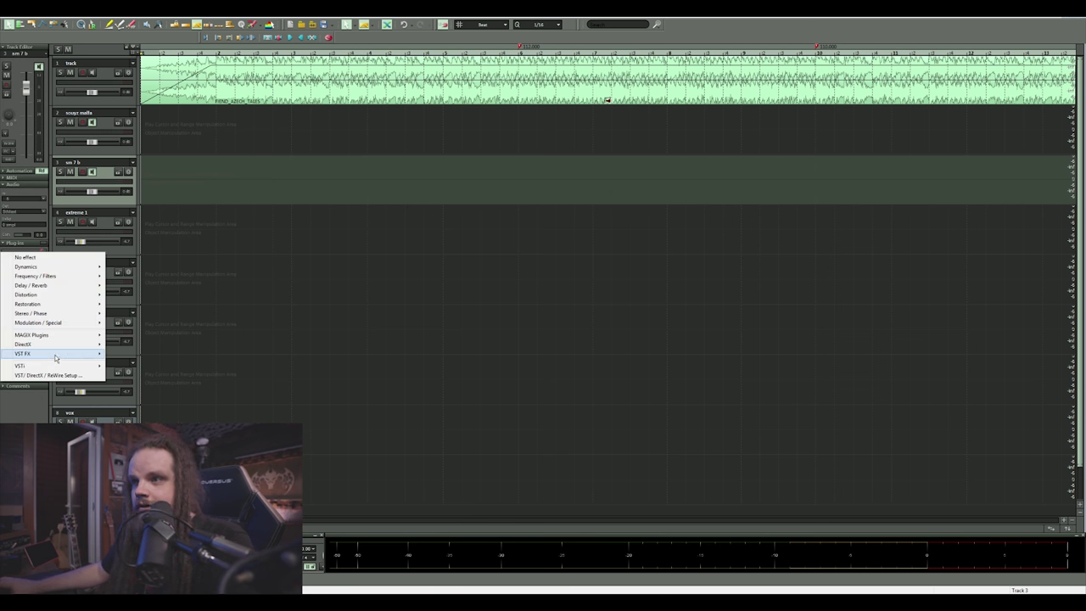
{"action": "mouse_move", "coordinate": [56, 355]}
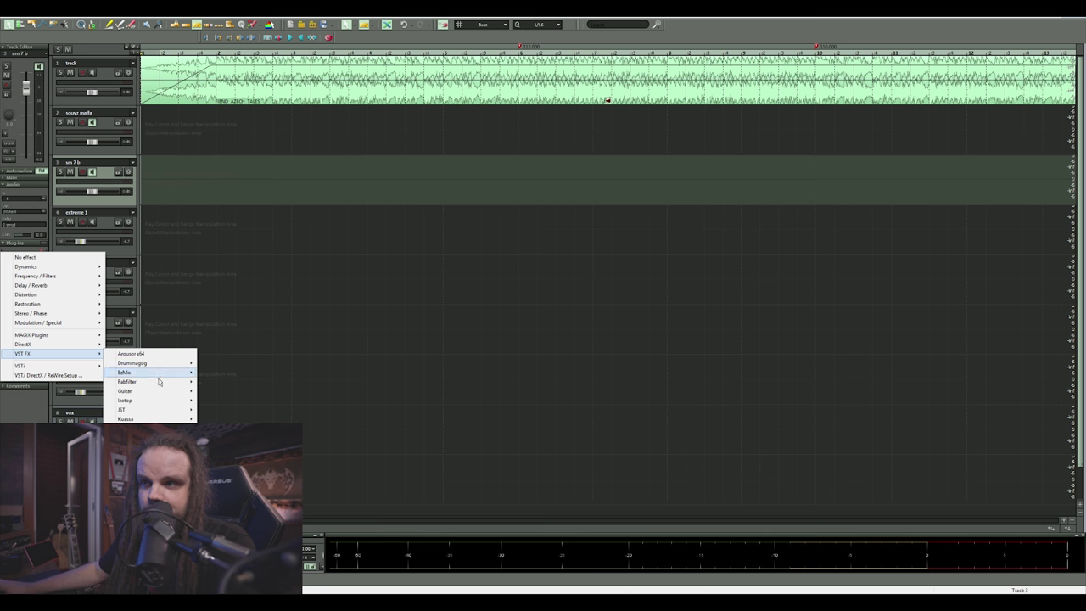
{"action": "mouse_move", "coordinate": [170, 410]}
{"action": "left_click", "coordinate": [229, 419]}
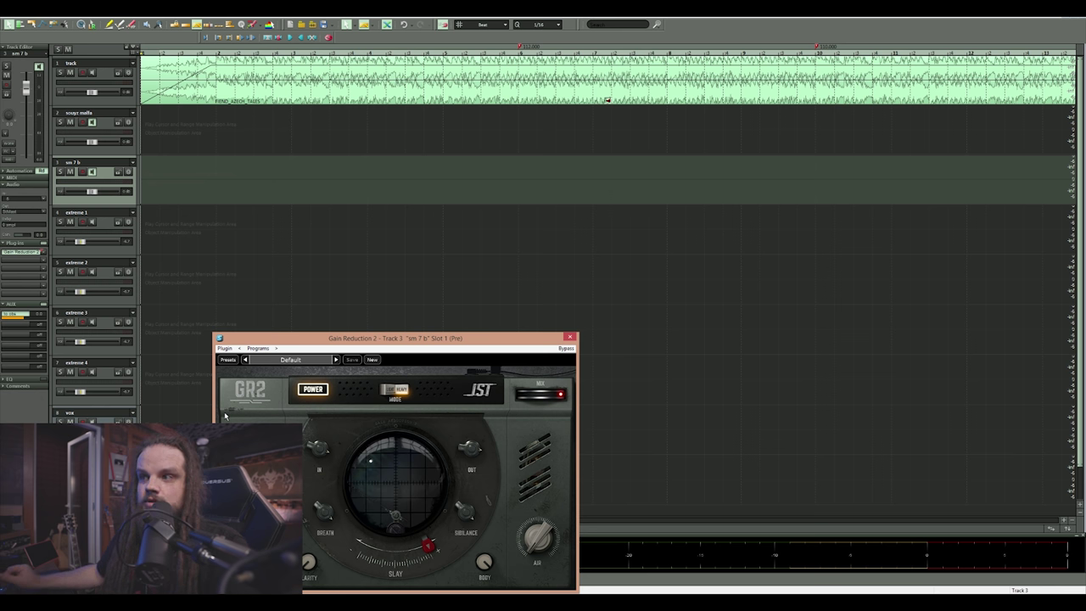
Step: Try the factory presets Vocal Lift - Heavy and Vox - Boost in Gain Reduction 2
{"action": "left_click", "coordinate": [303, 359]}
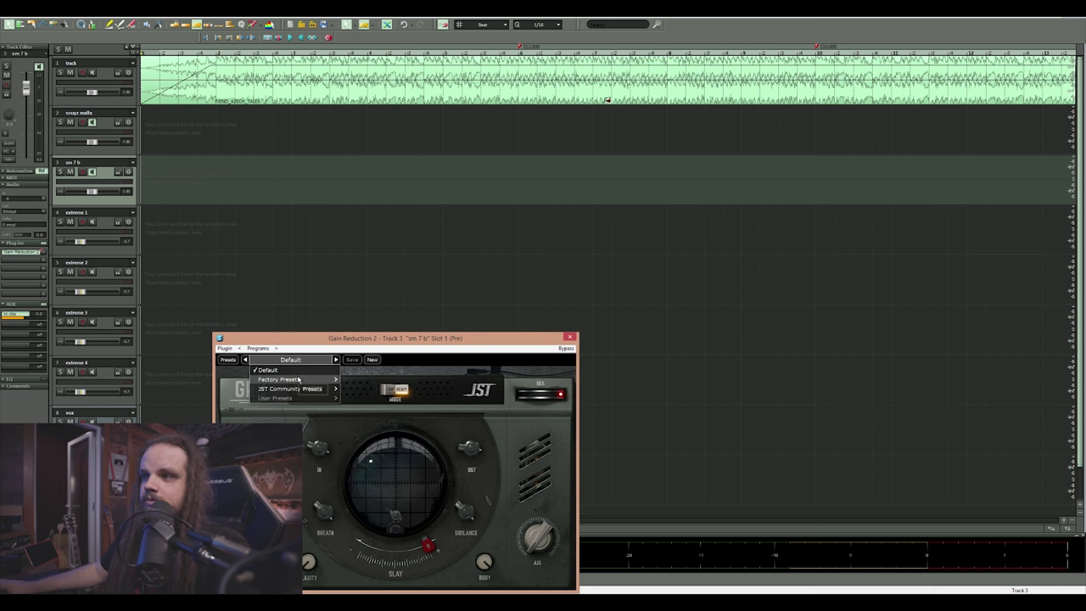
{"action": "mouse_move", "coordinate": [299, 380]}
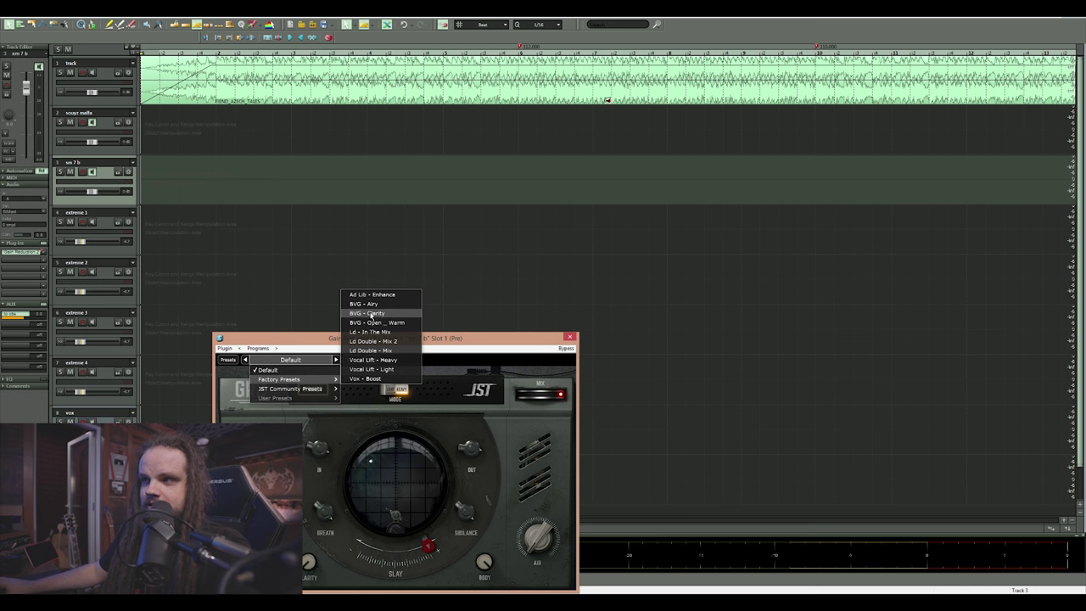
{"action": "left_click", "coordinate": [374, 359]}
{"action": "left_click", "coordinate": [294, 361]}
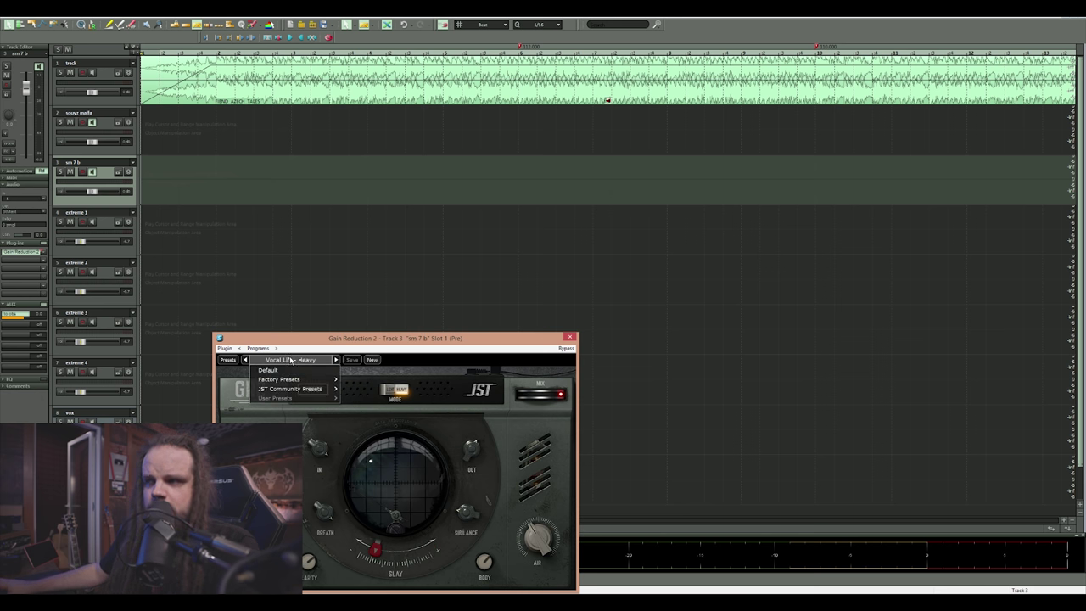
{"action": "mouse_move", "coordinate": [297, 379]}
{"action": "left_click", "coordinate": [361, 386]}
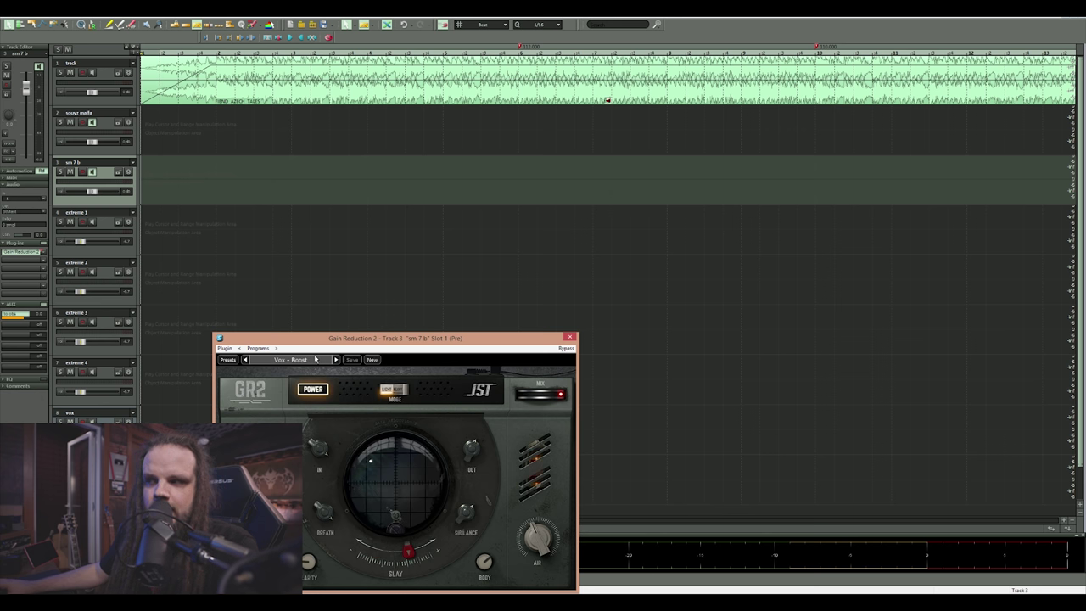
Step: Try the JST Community presets SOS Vocal Saturate and Up-Front Background Screams
{"action": "left_click", "coordinate": [316, 359]}
{"action": "mouse_move", "coordinate": [310, 387]}
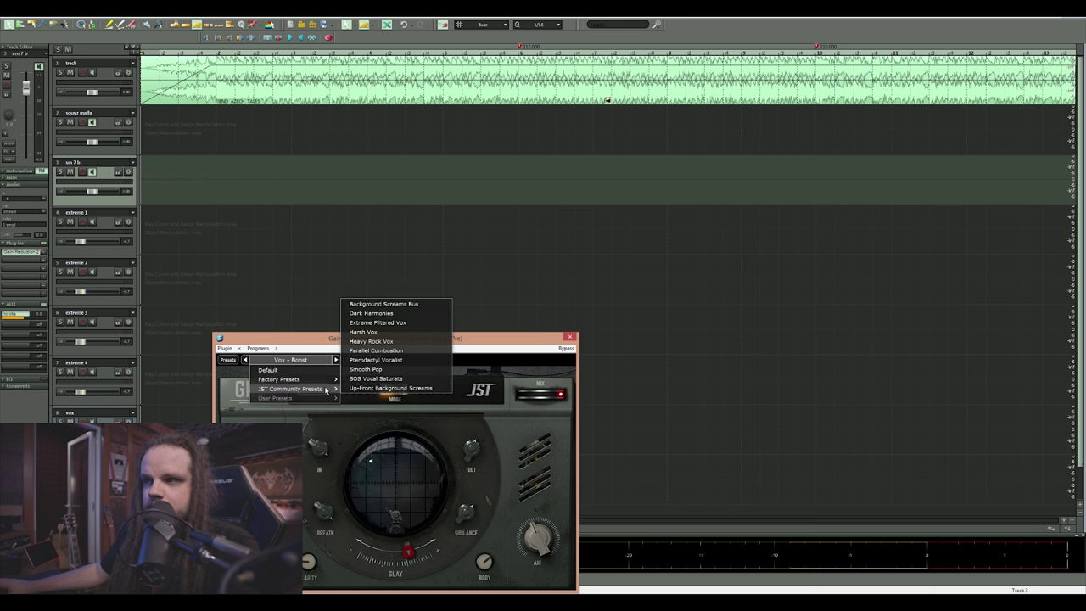
{"action": "left_click", "coordinate": [369, 387]}
{"action": "left_click", "coordinate": [295, 361]}
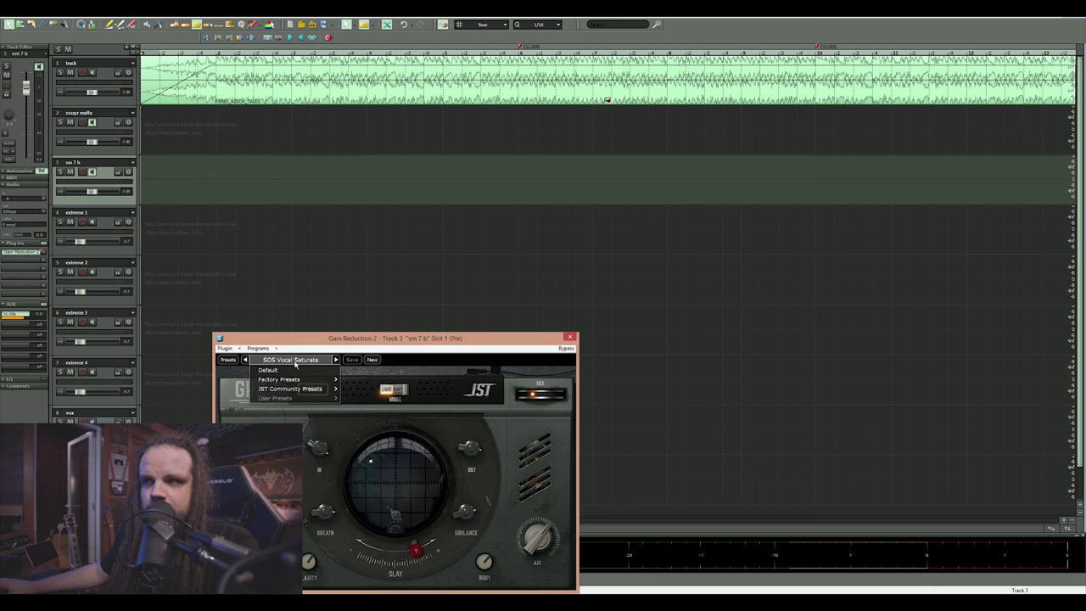
{"action": "left_click", "coordinate": [373, 387]}
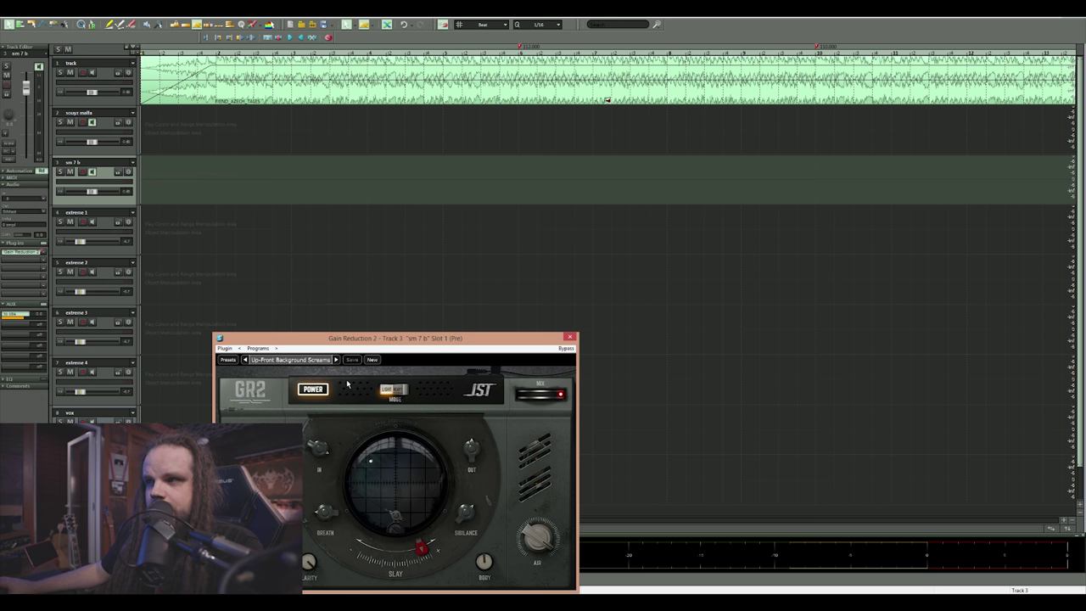
Step: Try the JST Community presets Harsh Vox and Dark Harmonies
{"action": "left_click", "coordinate": [301, 362]}
{"action": "mouse_move", "coordinate": [303, 389]}
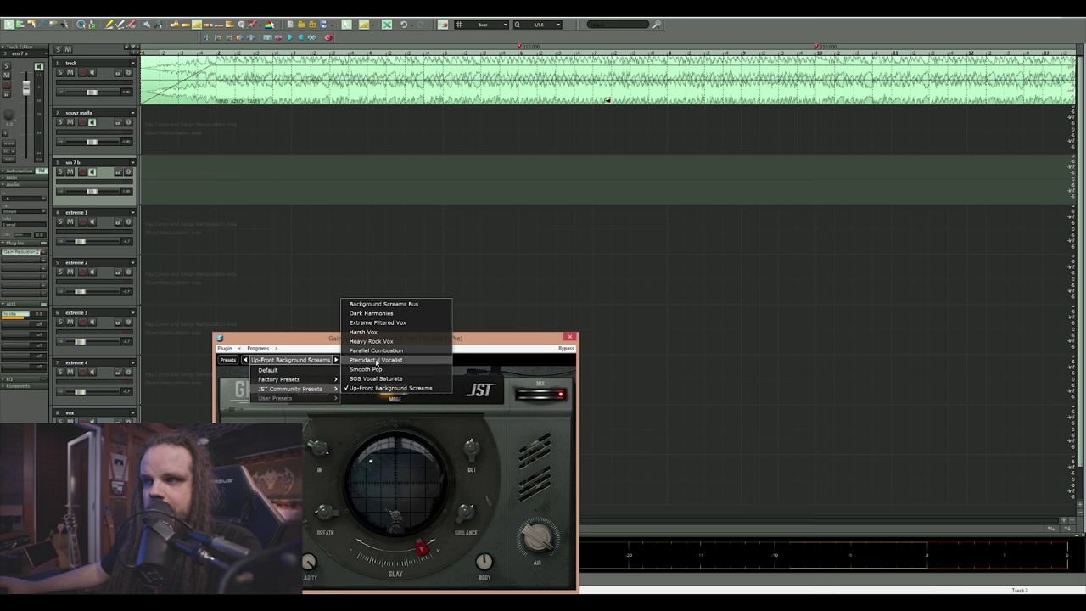
{"action": "left_click", "coordinate": [365, 332]}
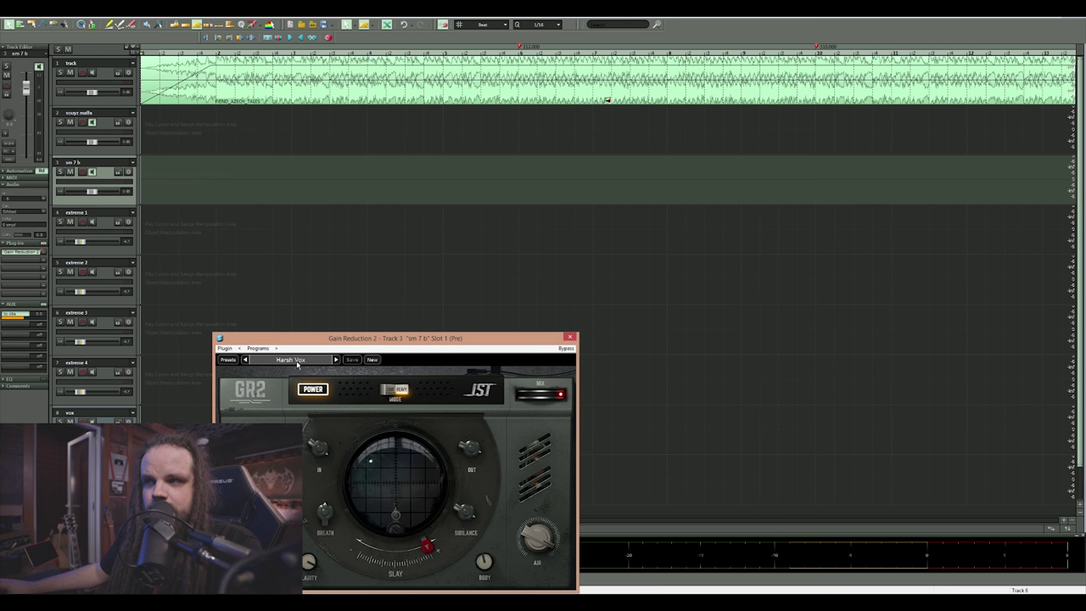
{"action": "left_click", "coordinate": [297, 362]}
{"action": "mouse_move", "coordinate": [306, 389]}
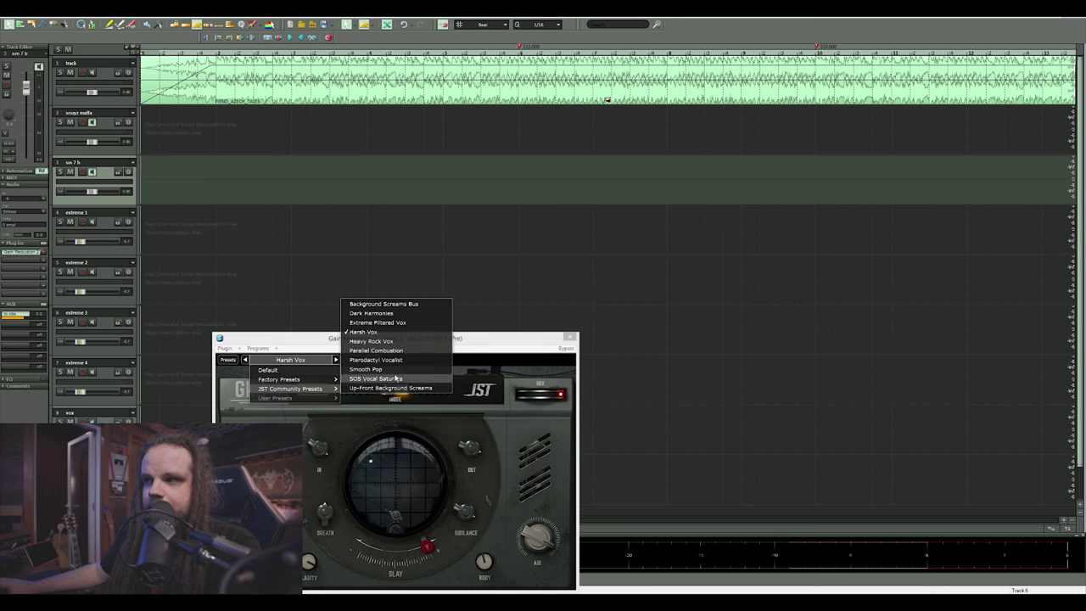
{"action": "left_click", "coordinate": [371, 313]}
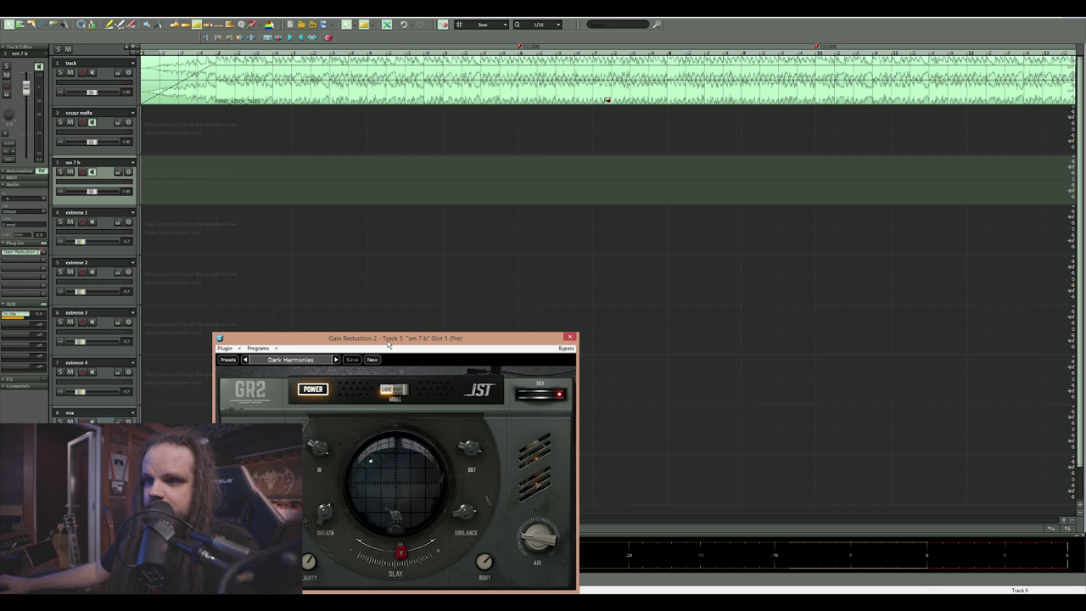
Step: Move the Gain Reduction 2 window up so all its controls are visible and restore the Default preset
{"action": "left_click_drag", "start_coordinate": [387, 342], "coordinate": [402, 124]}
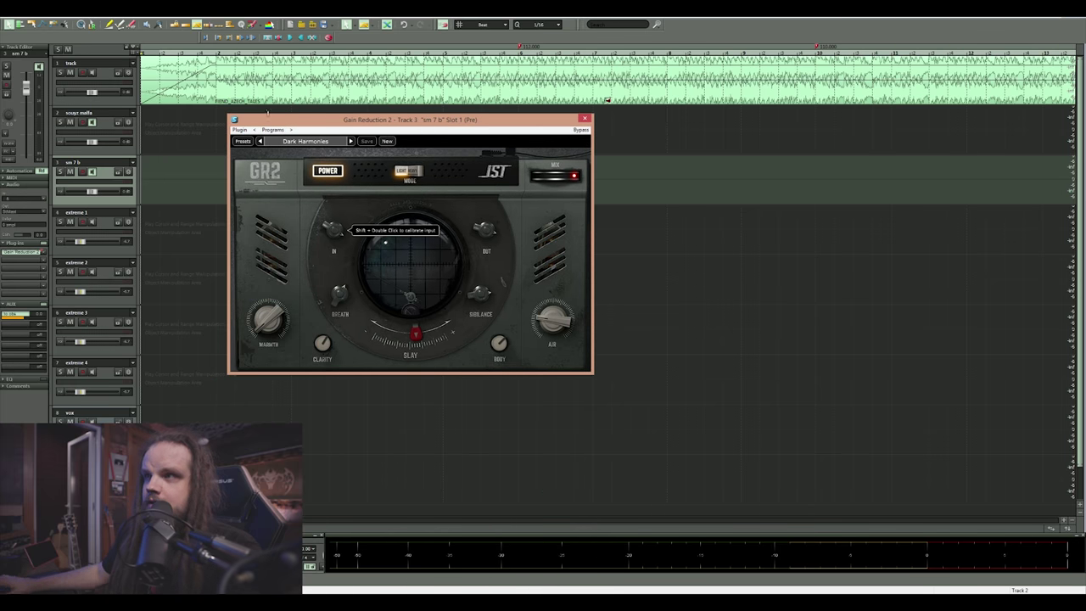
{"action": "left_click_drag", "start_coordinate": [270, 122], "coordinate": [301, 133]}
{"action": "left_click", "coordinate": [369, 153]}
{"action": "left_click", "coordinate": [341, 168]}
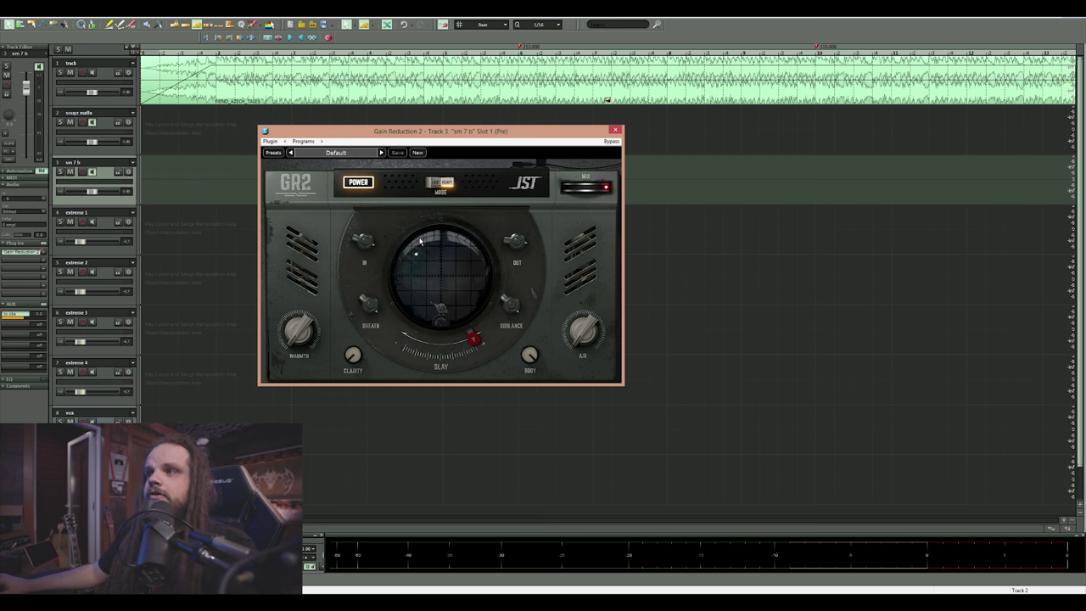
Step: Switch the plugin's power off and on again, and examine its In, Sibilance, Breath and Slay controls
{"action": "left_click", "coordinate": [362, 184]}
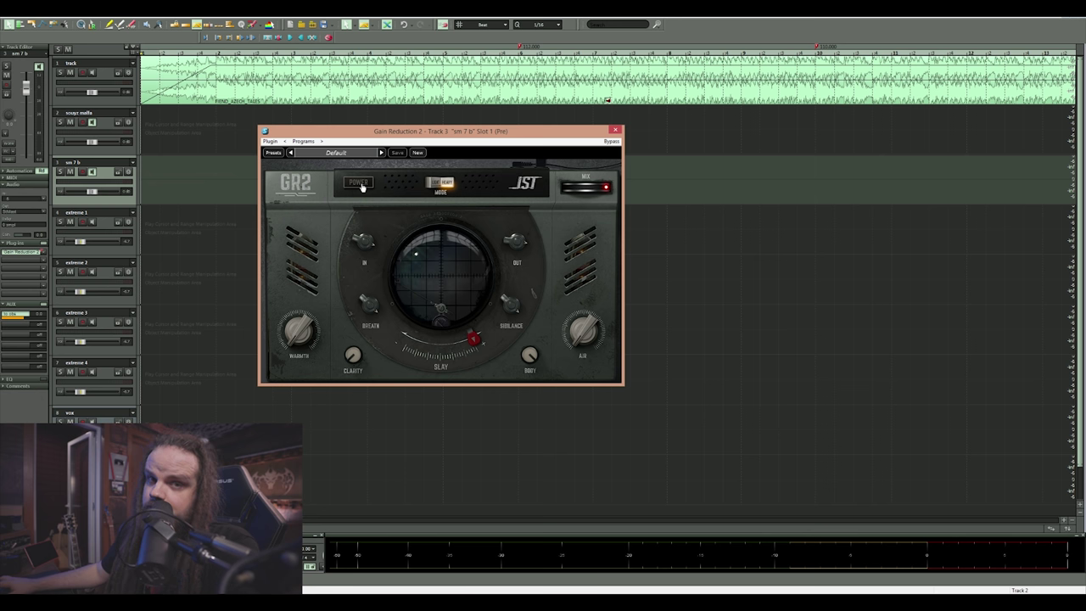
{"action": "left_click", "coordinate": [362, 185]}
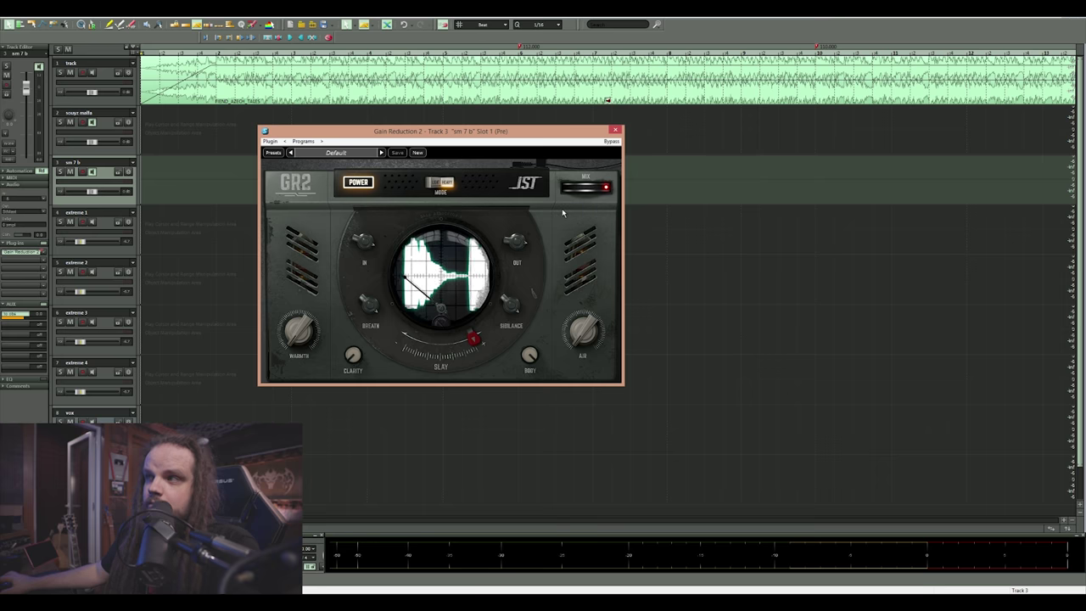
{"action": "mouse_move", "coordinate": [363, 240]}
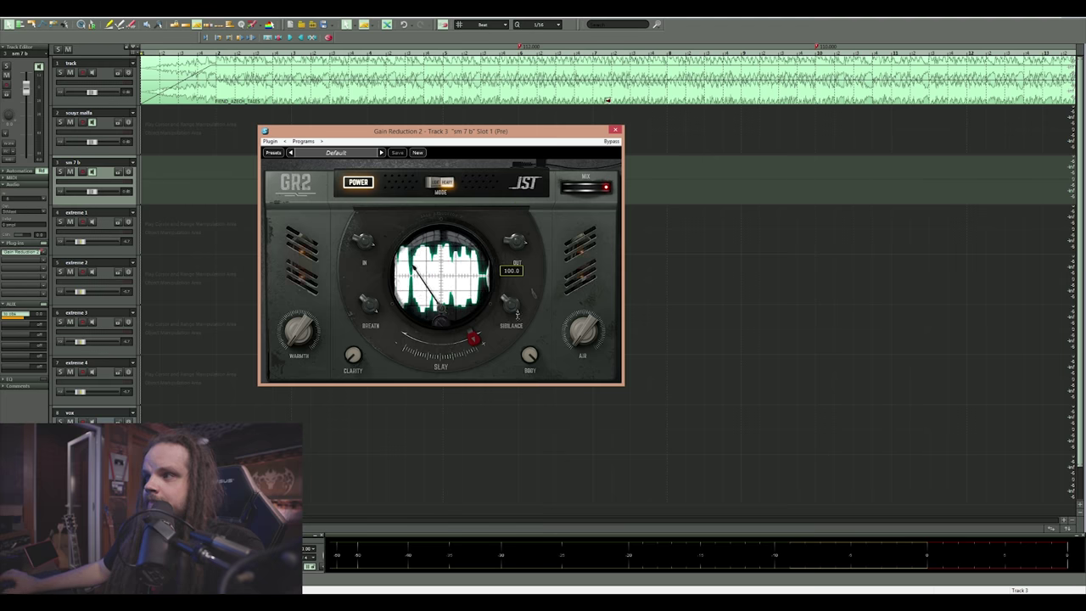
{"action": "mouse_move", "coordinate": [512, 302]}
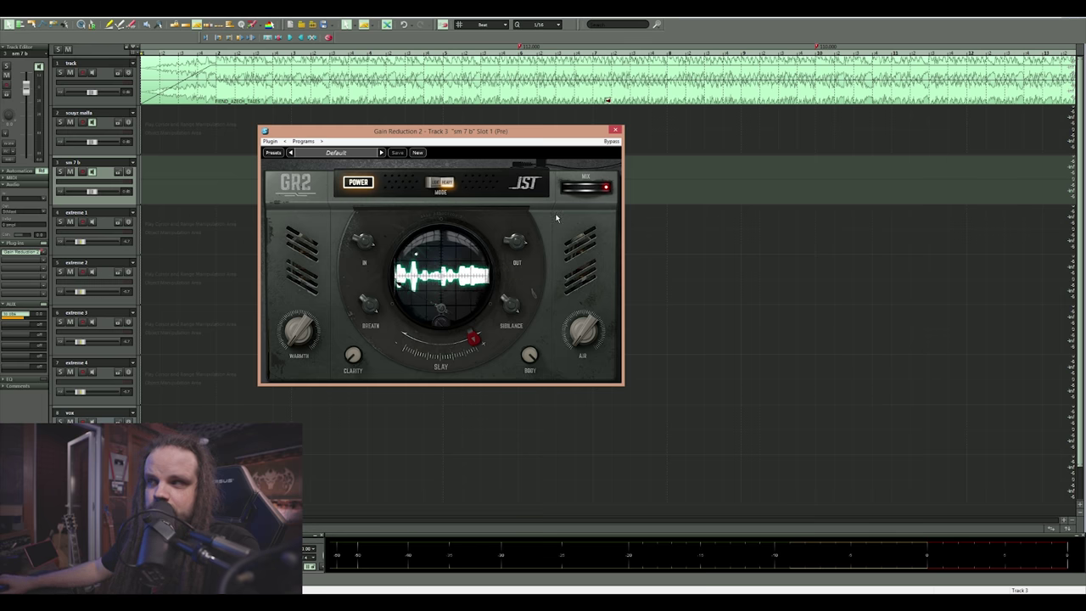
{"action": "mouse_move", "coordinate": [521, 321]}
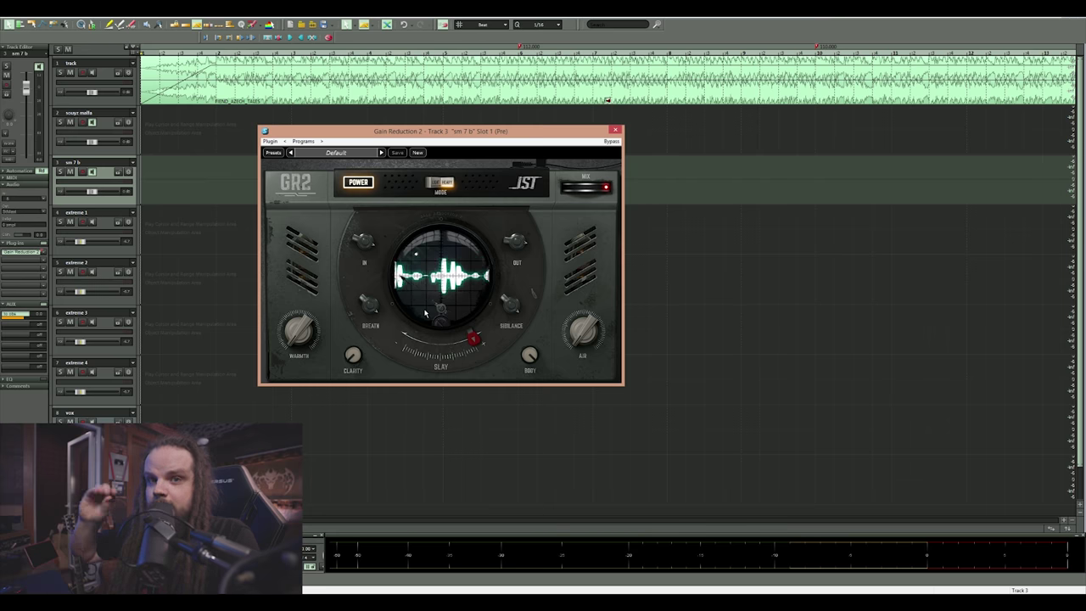
{"action": "mouse_move", "coordinate": [369, 295]}
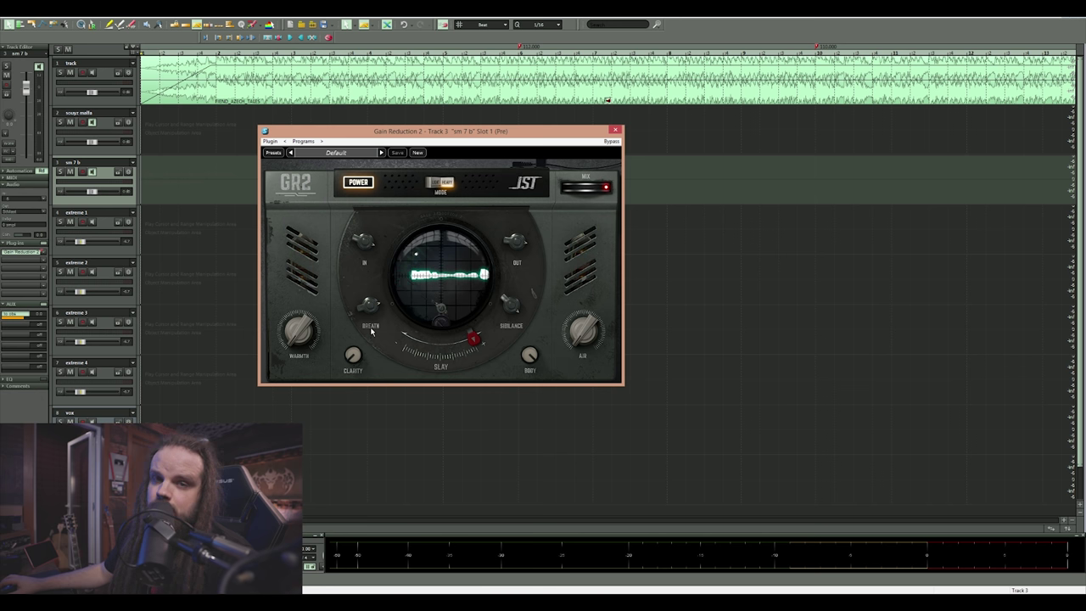
{"action": "mouse_move", "coordinate": [371, 323]}
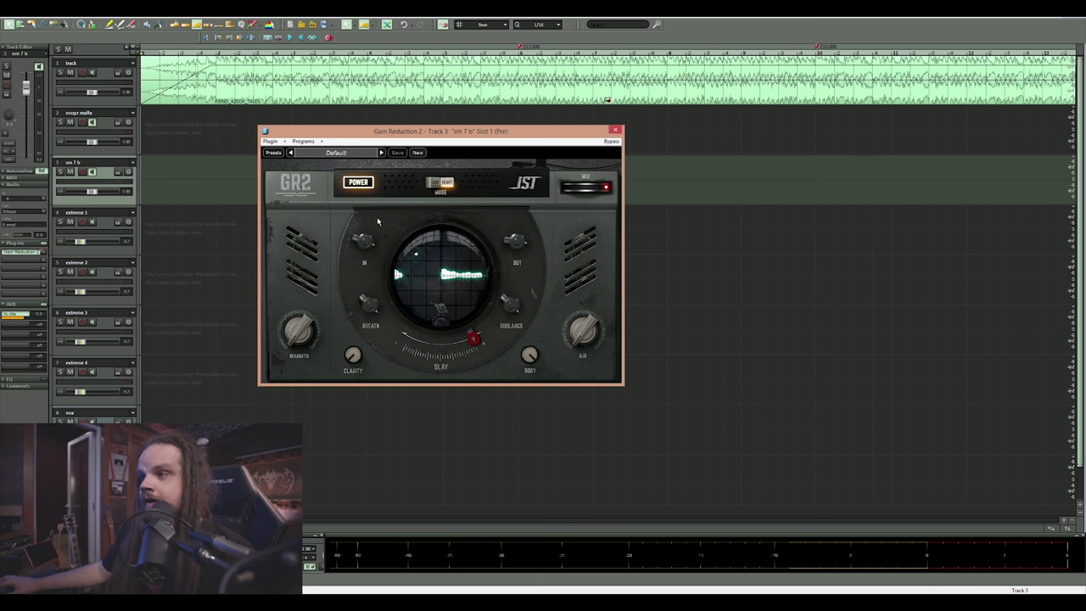
{"action": "mouse_move", "coordinate": [475, 340]}
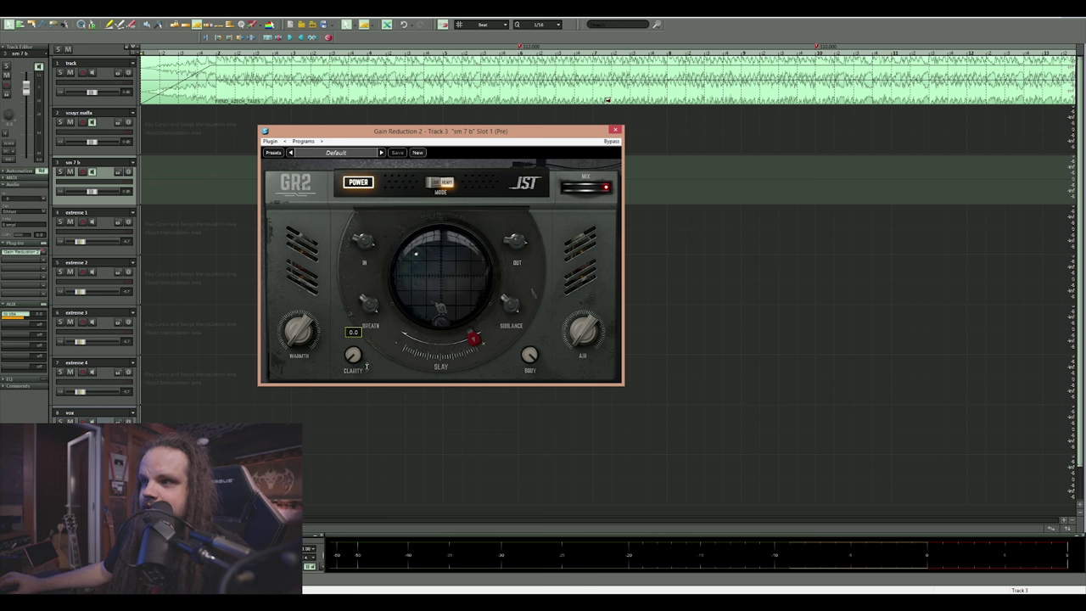
Step: Try the Clarity control at 100.0 while speaking, and try out the Body control
{"action": "left_click_drag", "start_coordinate": [352, 337], "coordinate": [361, 229]}
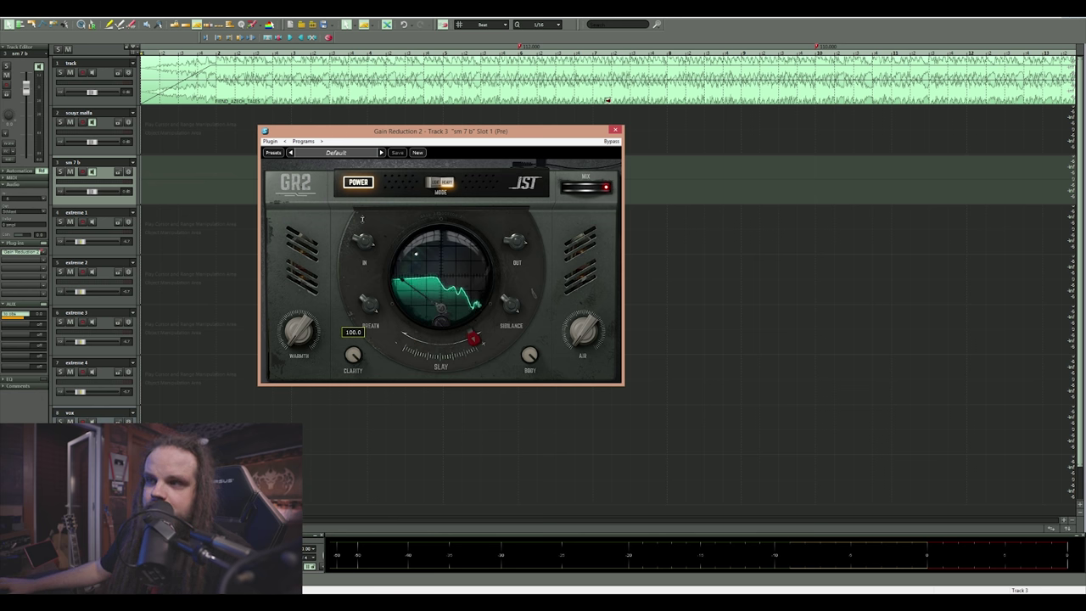
{"action": "left_click_drag", "start_coordinate": [357, 315], "coordinate": [360, 225]}
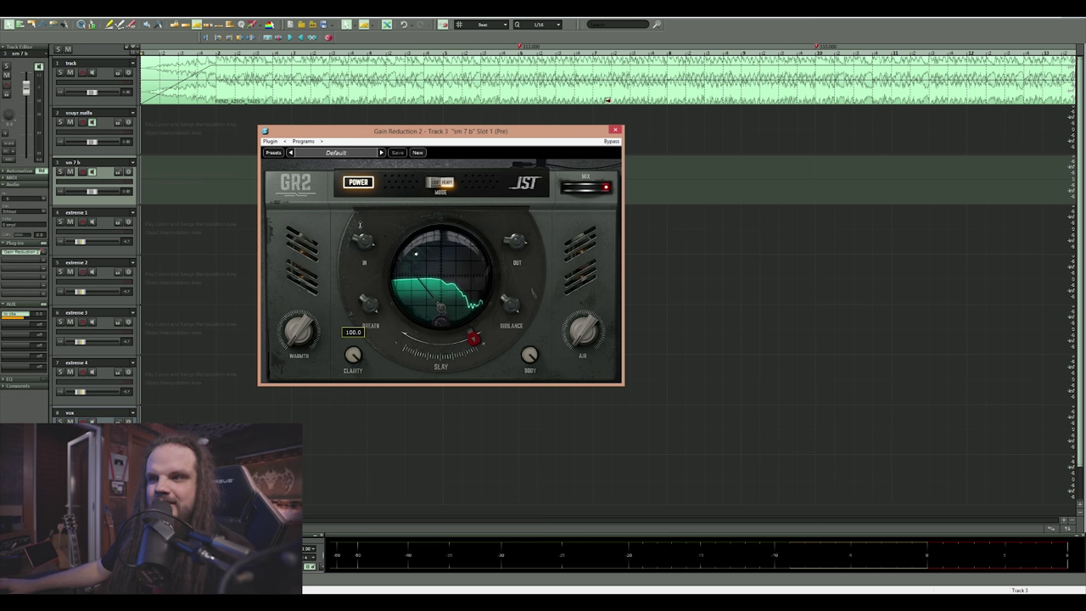
{"action": "left_click", "coordinate": [535, 353]}
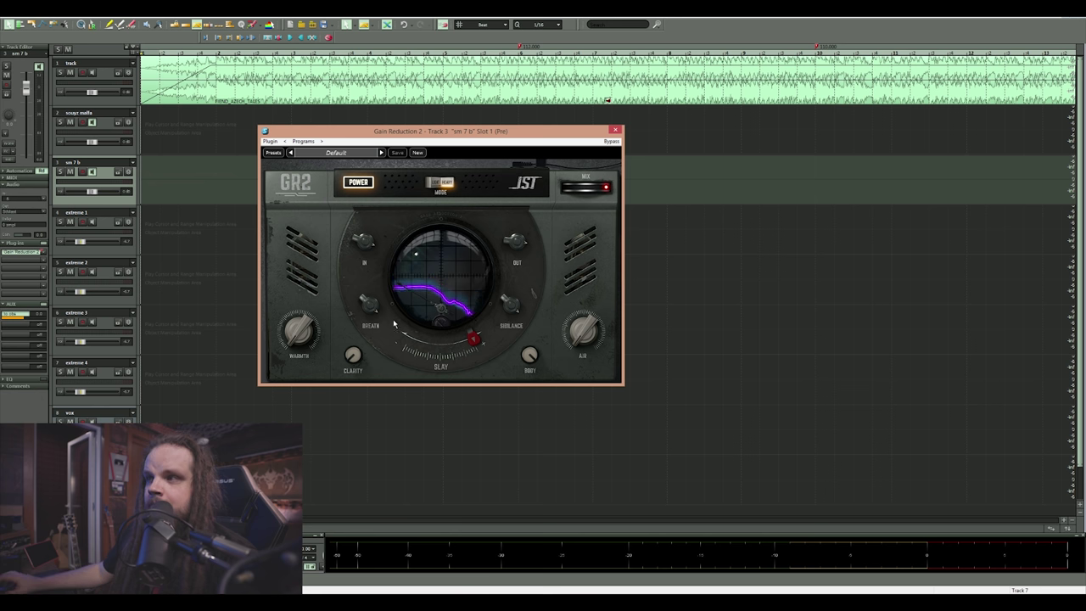
Step: Try out the Air and Warmth controls of Gain Reduction 2
{"action": "mouse_move", "coordinate": [583, 331]}
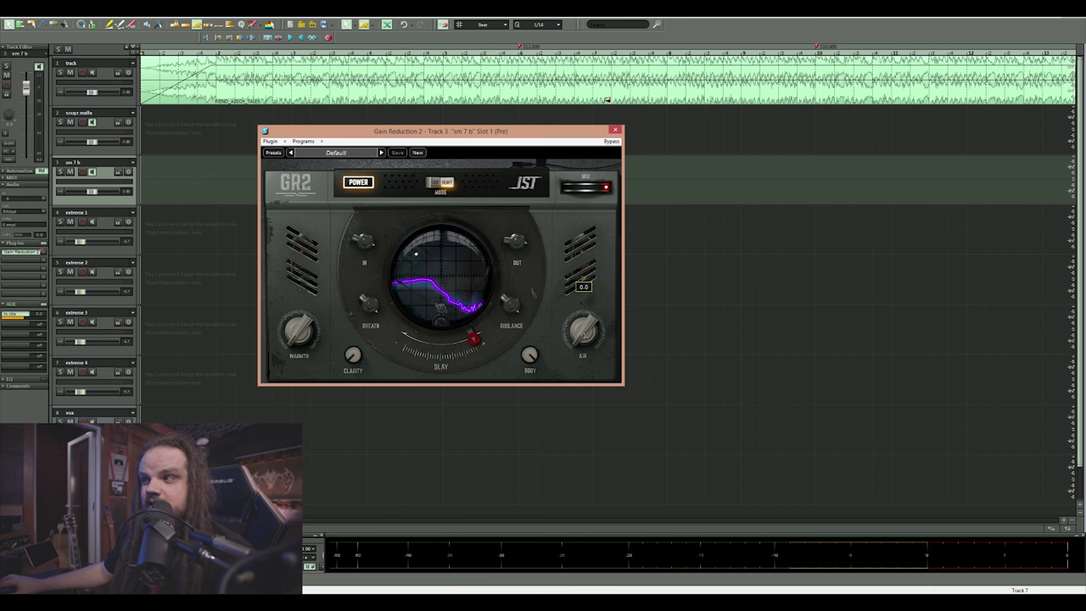
{"action": "left_click_drag", "start_coordinate": [584, 334], "coordinate": [587, 254]}
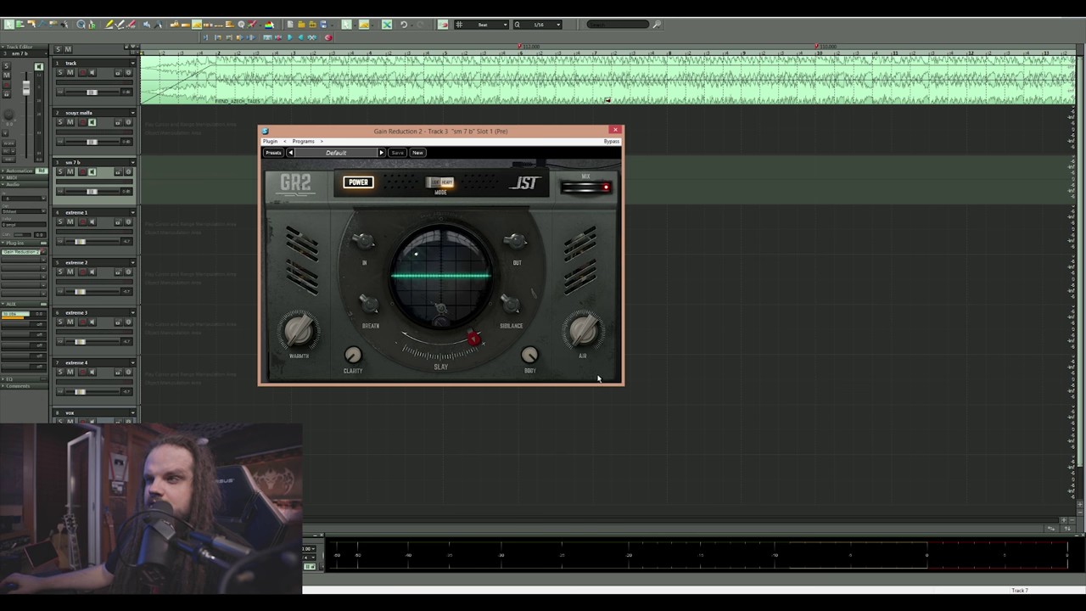
{"action": "mouse_move", "coordinate": [300, 332]}
{"action": "mouse_move", "coordinate": [300, 333]}
{"action": "left_mouse_down"}
{"action": "mouse_move", "coordinate": [303, 254]}
{"action": "mouse_move", "coordinate": [310, 340]}
{"action": "mouse_move", "coordinate": [323, 355]}
{"action": "mouse_move", "coordinate": [302, 295]}
{"action": "mouse_move", "coordinate": [308, 337]}
{"action": "left_mouse_up"}
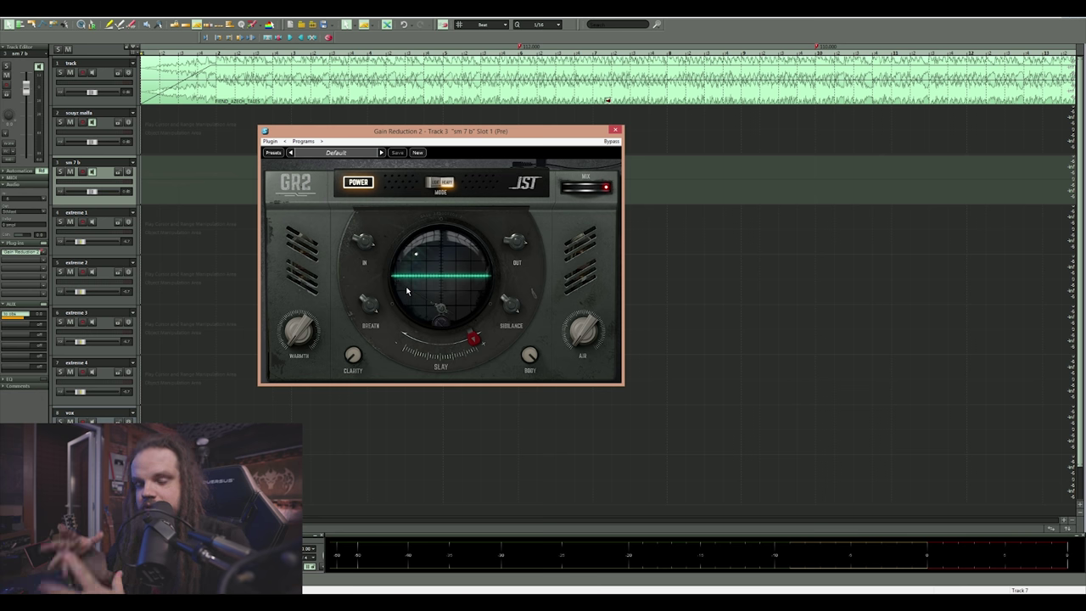
Step: Select the audio clip on the first track and reposition the plugin window over the upper arrangement
{"action": "left_click_drag", "start_coordinate": [412, 138], "coordinate": [549, 181]}
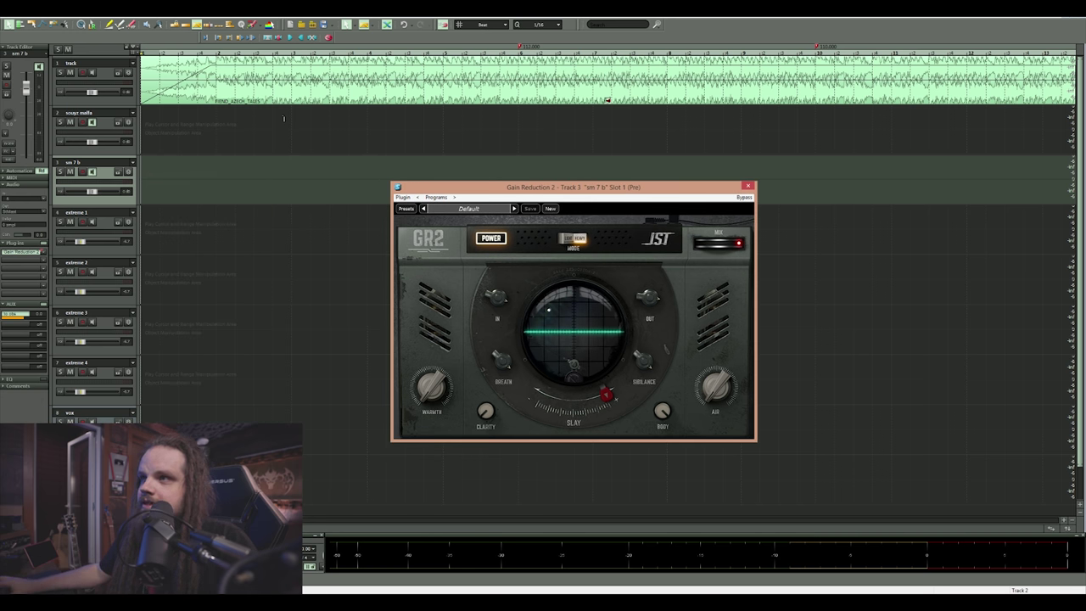
{"action": "left_click", "coordinate": [309, 99]}
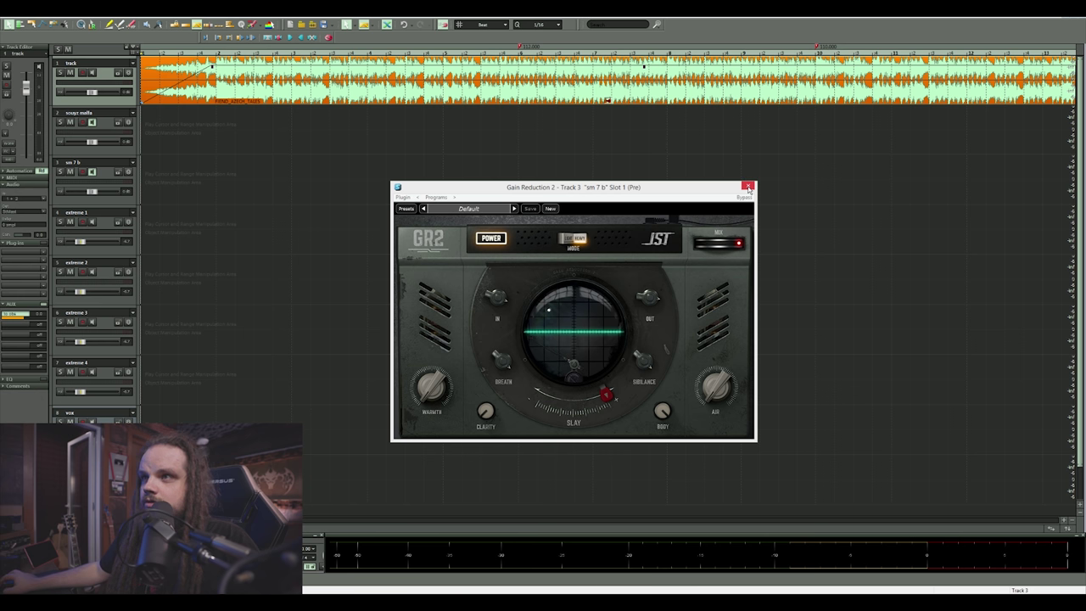
{"action": "left_click_drag", "start_coordinate": [537, 182], "coordinate": [510, 96]}
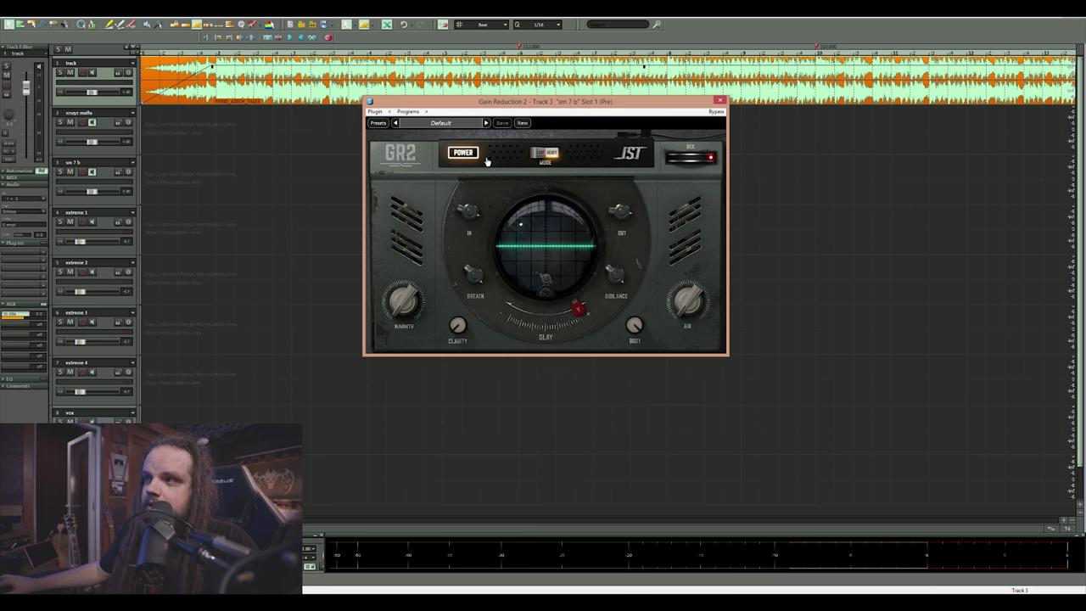
Step: Set the Out control to 32.0 and turn the Body control to about its midpoint
{"action": "left_click_drag", "start_coordinate": [622, 210], "coordinate": [628, 201]}
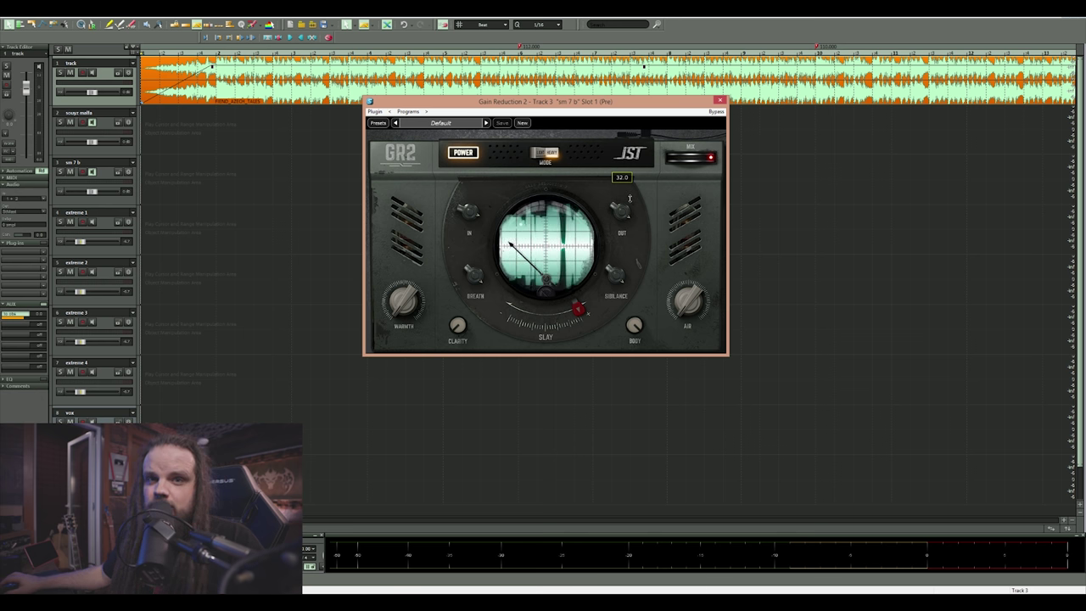
{"action": "mouse_move", "coordinate": [636, 326]}
{"action": "left_click_drag", "start_coordinate": [636, 325], "coordinate": [634, 369]}
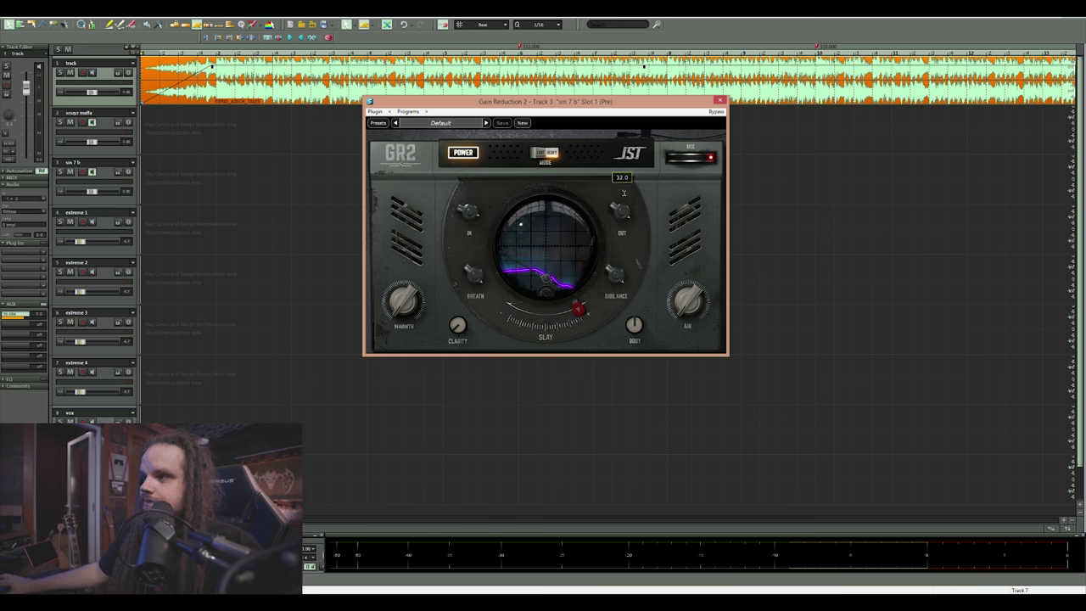
Step: Raise the Out control to 32.9 and close the Gain Reduction 2 window
{"action": "mouse_move", "coordinate": [623, 219]}
{"action": "scroll", "coordinate": [624, 219], "scroll_direction": "up", "scroll_amount": 1}
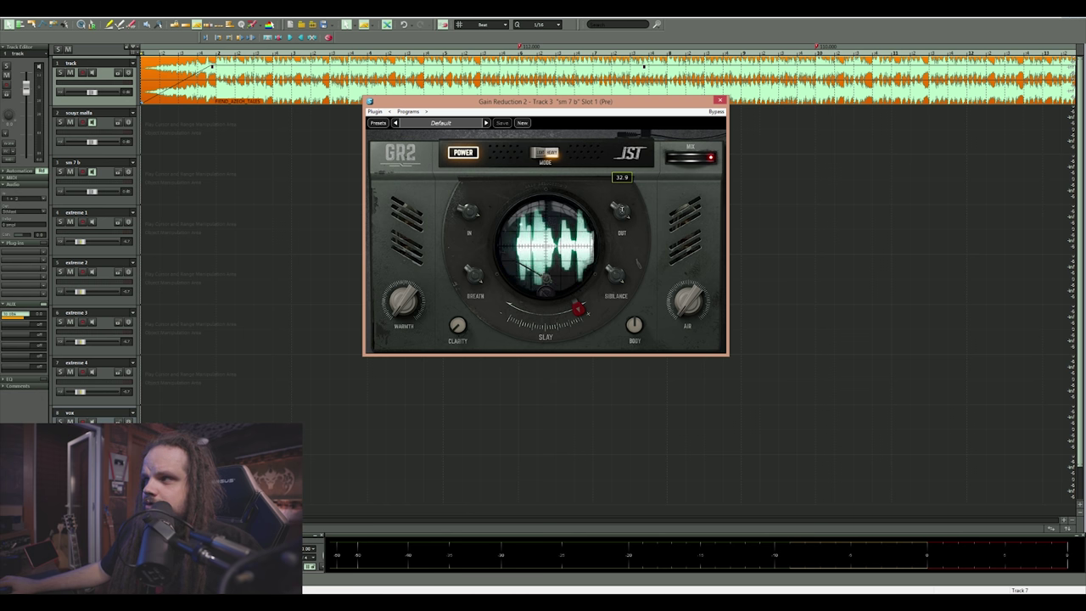
{"action": "left_click", "coordinate": [720, 101]}
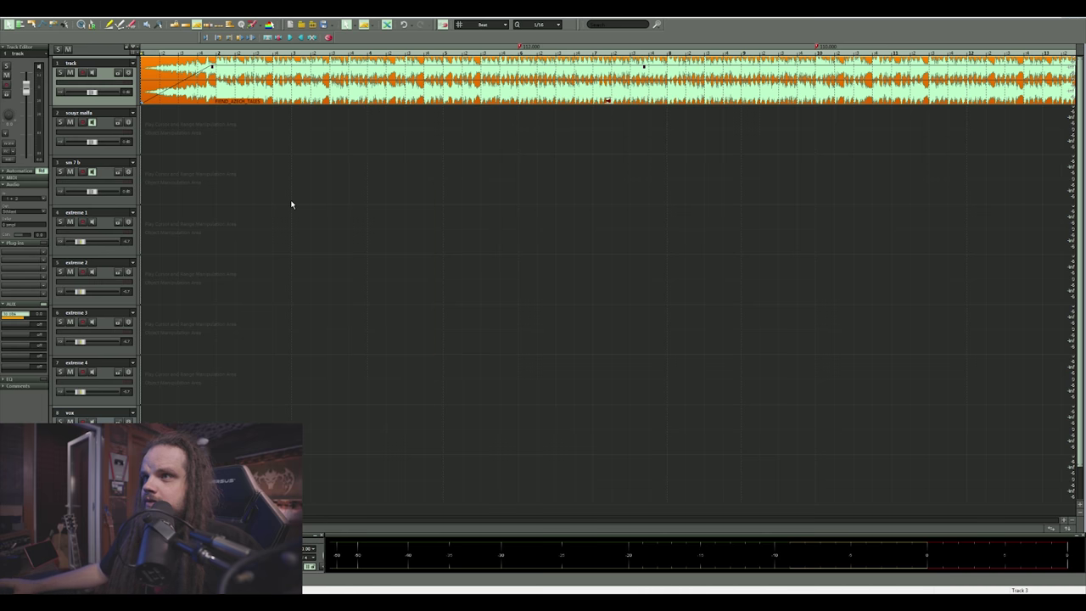
Step: Add the CLA Vocals Stereo plugin to the second effect slot of the "sm 7 b" track
{"action": "left_click", "coordinate": [112, 173]}
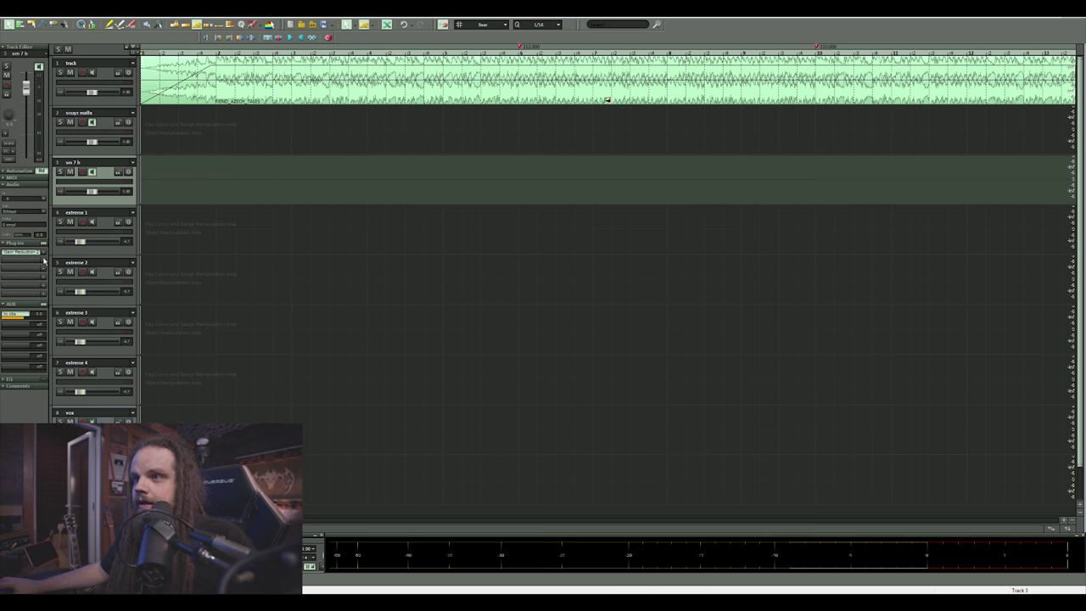
{"action": "left_click", "coordinate": [44, 263]}
{"action": "mouse_move", "coordinate": [65, 363]}
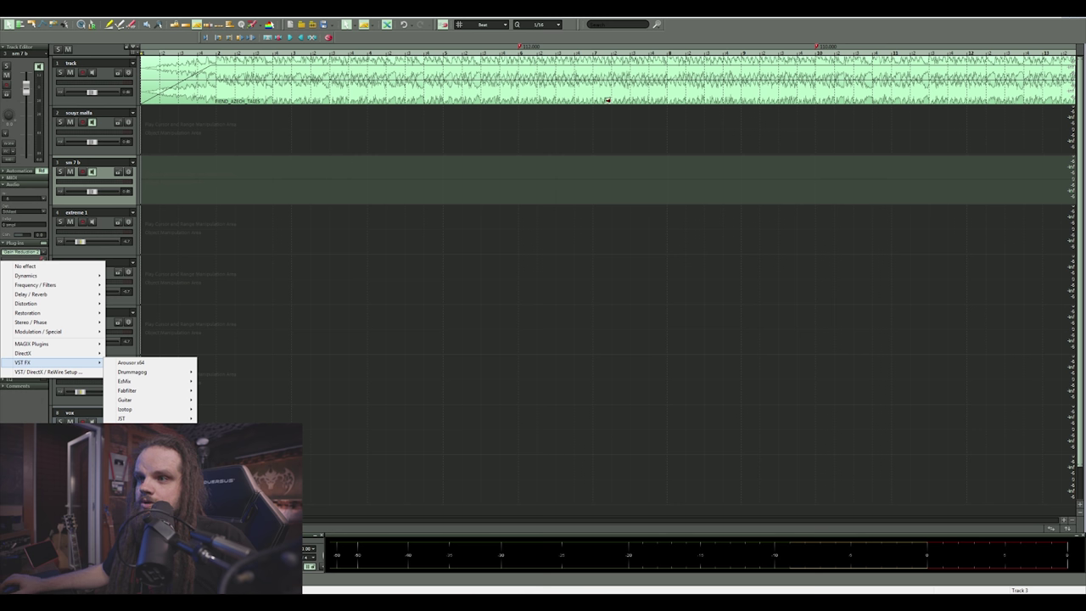
{"action": "mouse_move", "coordinate": [153, 372]}
{"action": "left_click", "coordinate": [250, 380]}
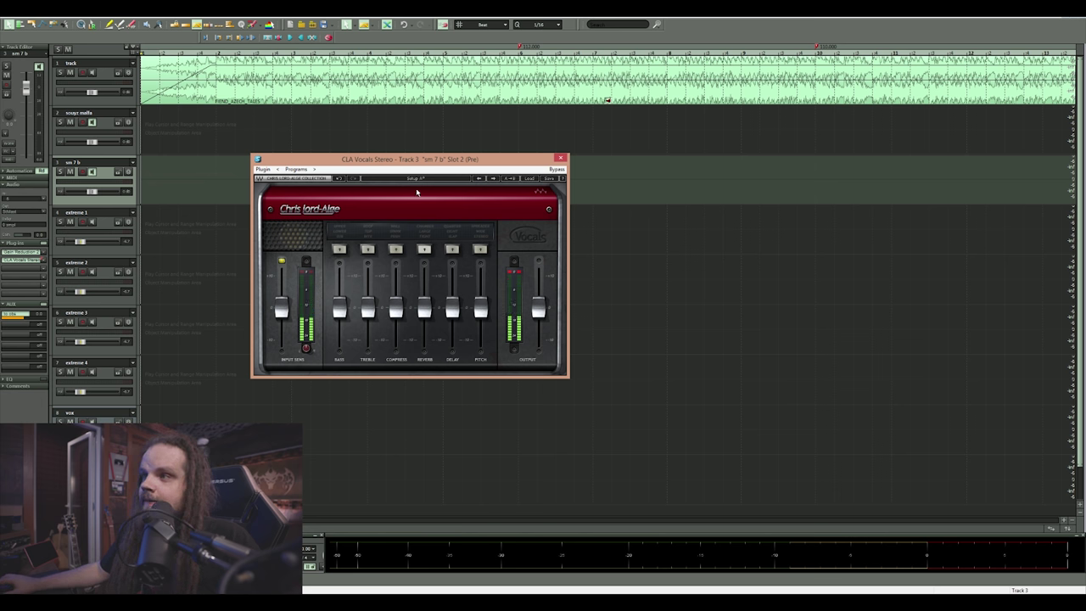
Step: Lower Bass slightly in Lower mode, raise Treble in Top mode, and enable Compress with a slightly raised level
{"action": "left_click_drag", "start_coordinate": [339, 309], "coordinate": [340, 313]}
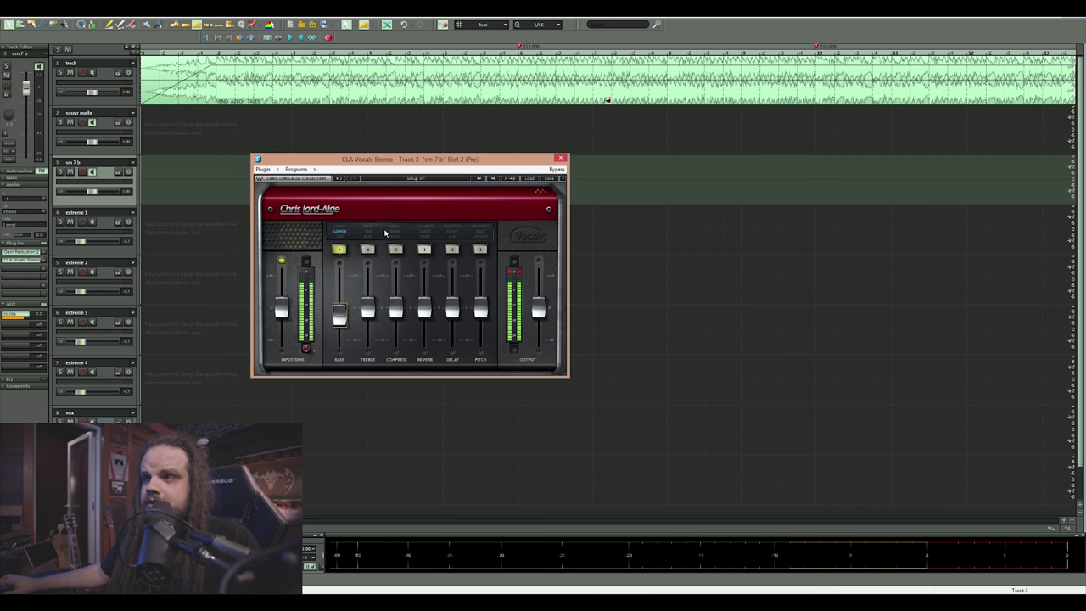
{"action": "left_click_drag", "start_coordinate": [376, 311], "coordinate": [376, 299]}
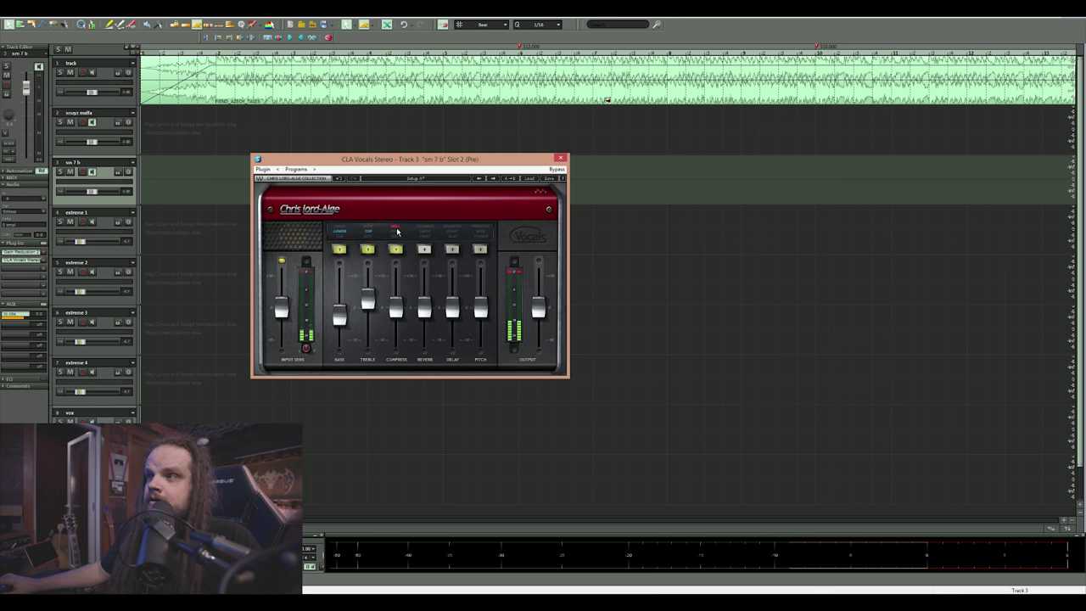
{"action": "left_click_drag", "start_coordinate": [395, 309], "coordinate": [395, 297]}
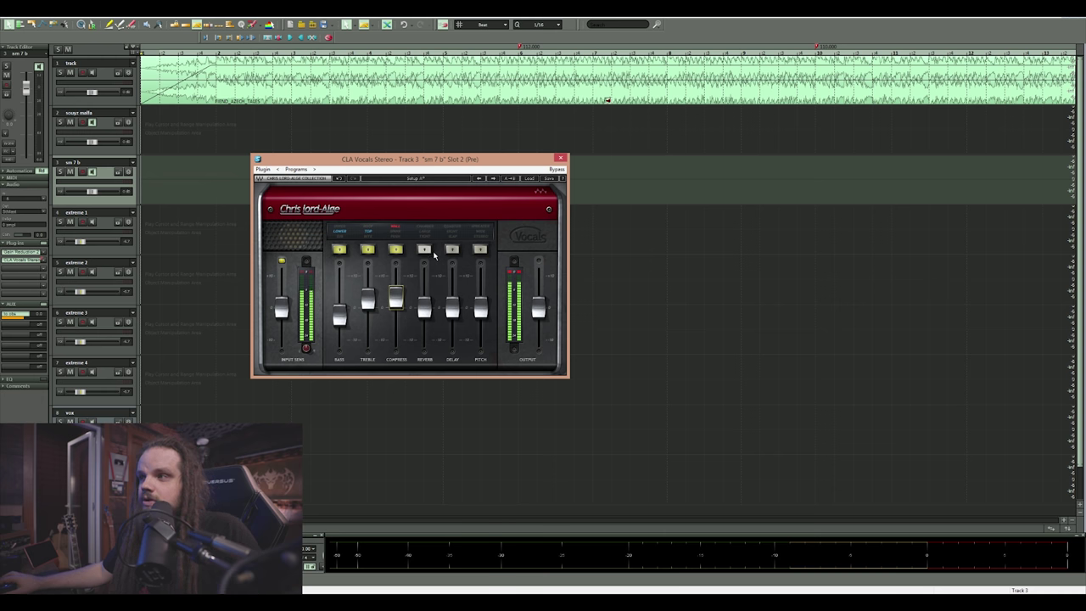
Step: Enable a low-level Large reverb and a reduced Quarter delay in CLA Vocals
{"action": "left_click_drag", "start_coordinate": [424, 311], "coordinate": [425, 340]}
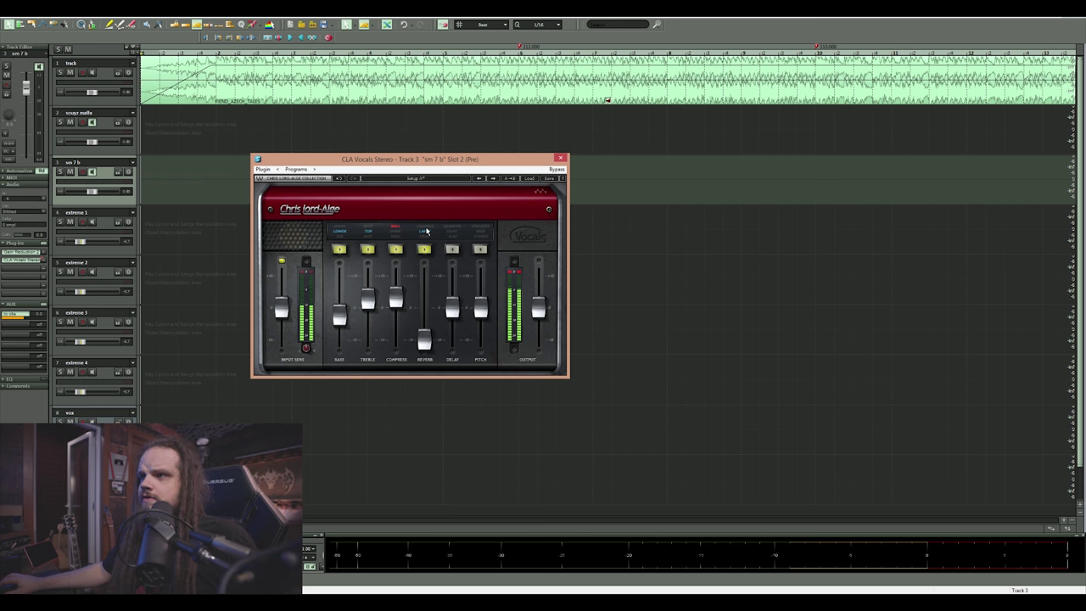
{"action": "mouse_move", "coordinate": [424, 340]}
{"action": "left_mouse_down"}
{"action": "mouse_move", "coordinate": [424, 284]}
{"action": "mouse_move", "coordinate": [424, 339]}
{"action": "left_mouse_up"}
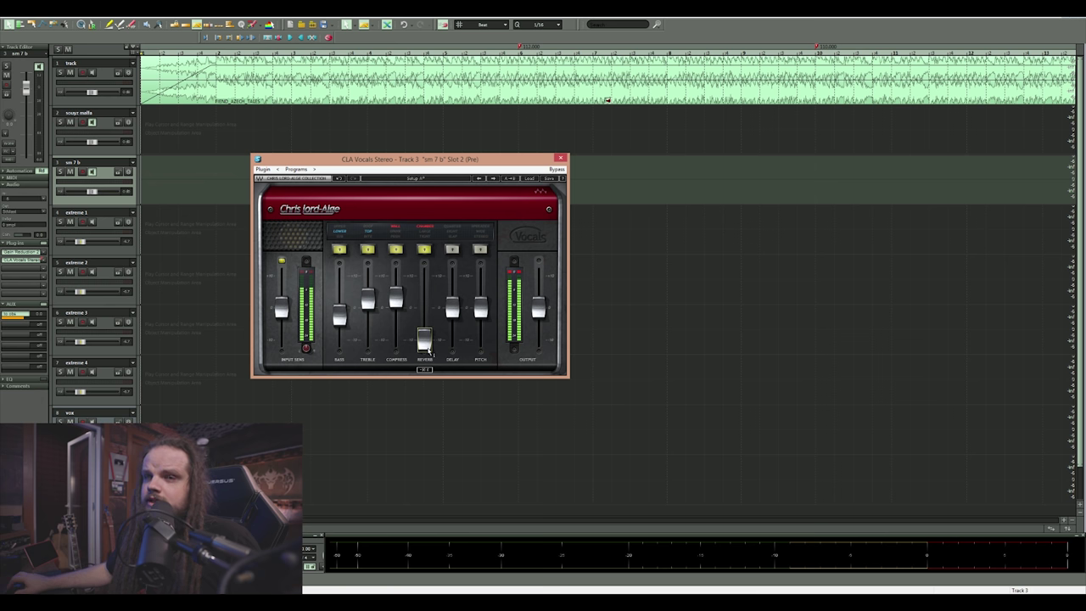
{"action": "left_click", "coordinate": [438, 225]}
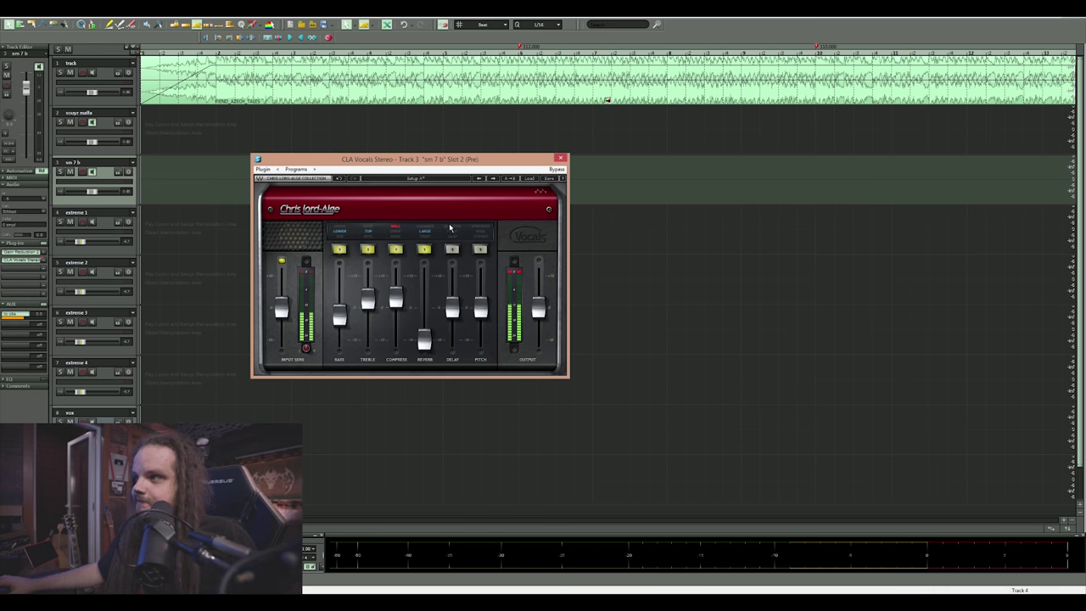
{"action": "left_click_drag", "start_coordinate": [452, 310], "coordinate": [453, 333]}
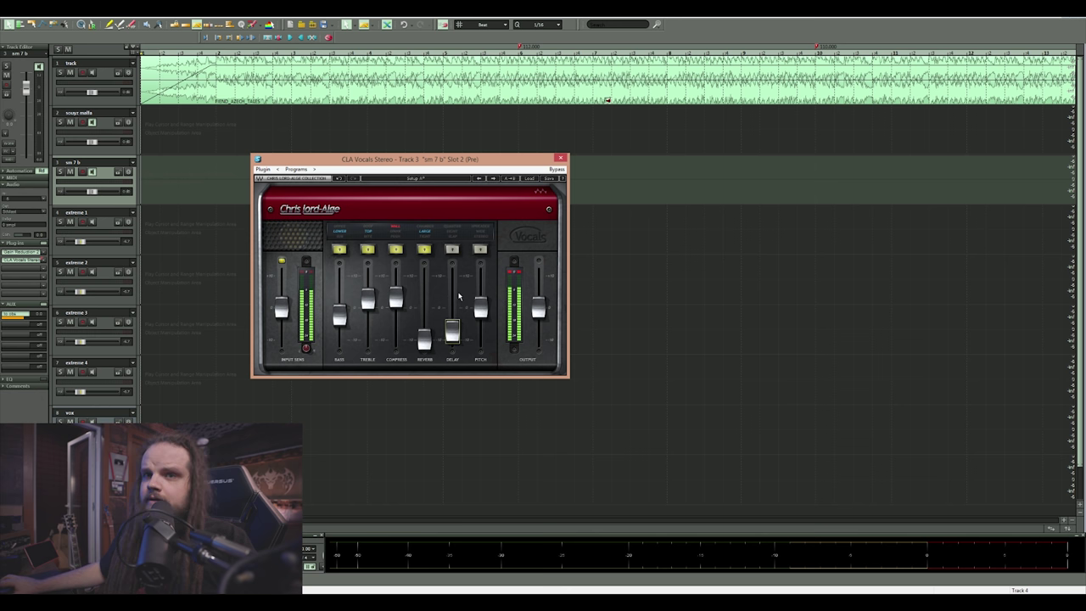
{"action": "left_click", "coordinate": [456, 229]}
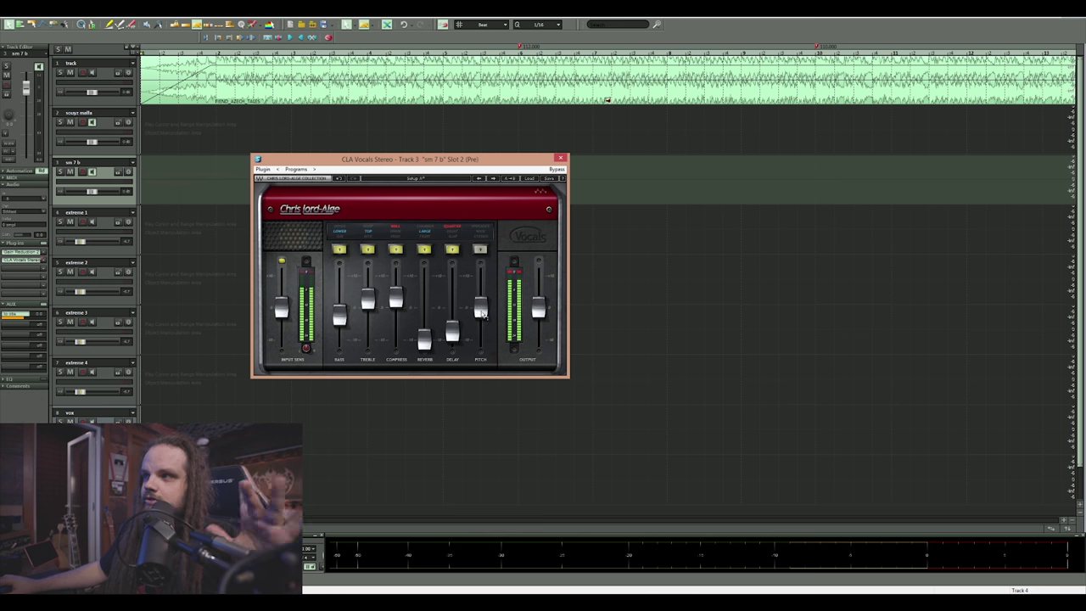
Step: Try the Stereo pitch effect at high and low levels, leave the Pitch fader low, and close CLA Vocals
{"action": "left_click_drag", "start_coordinate": [482, 314], "coordinate": [482, 336]}
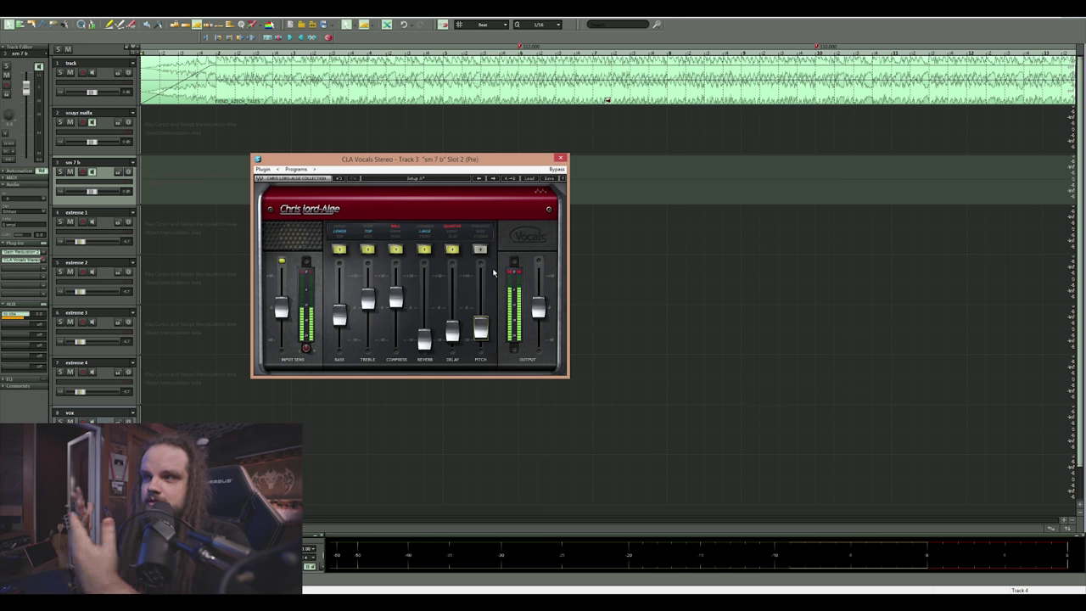
{"action": "left_click_drag", "start_coordinate": [480, 331], "coordinate": [480, 274]}
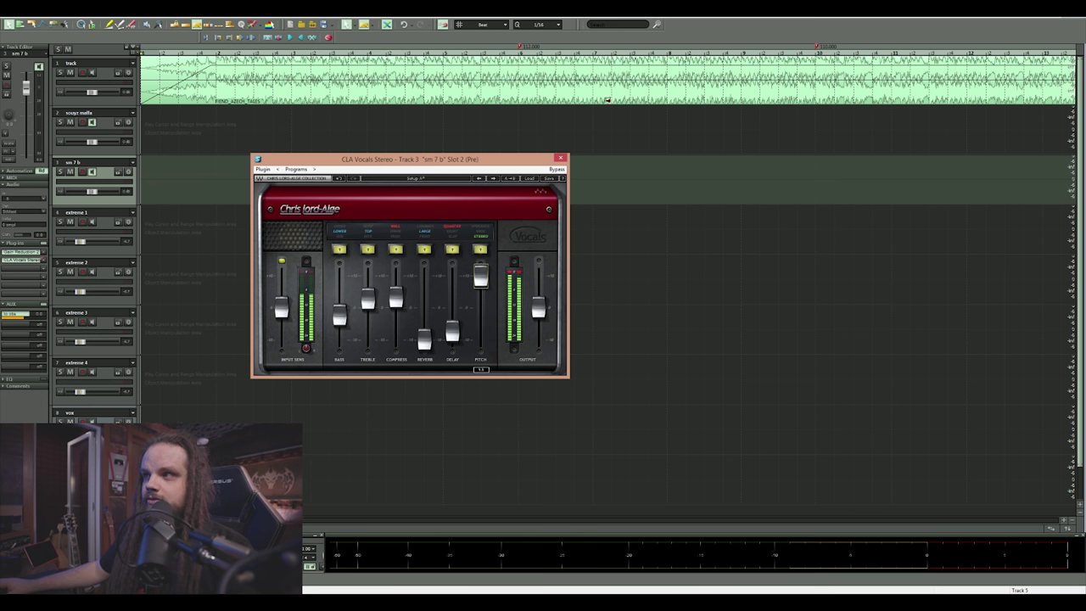
{"action": "left_click_drag", "start_coordinate": [480, 273], "coordinate": [480, 315]}
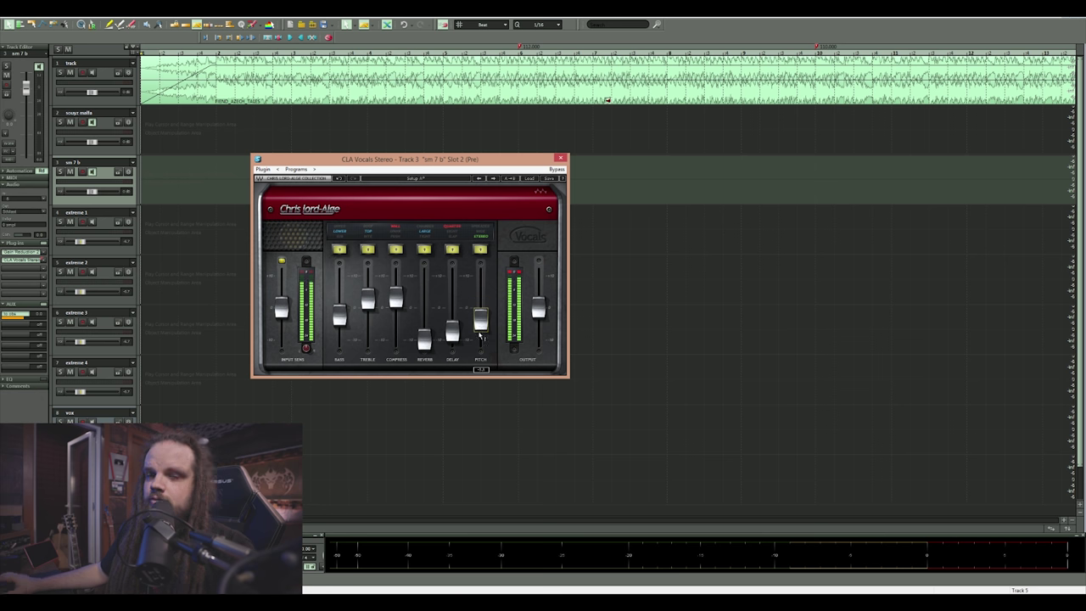
{"action": "left_click_drag", "start_coordinate": [486, 320], "coordinate": [487, 332]}
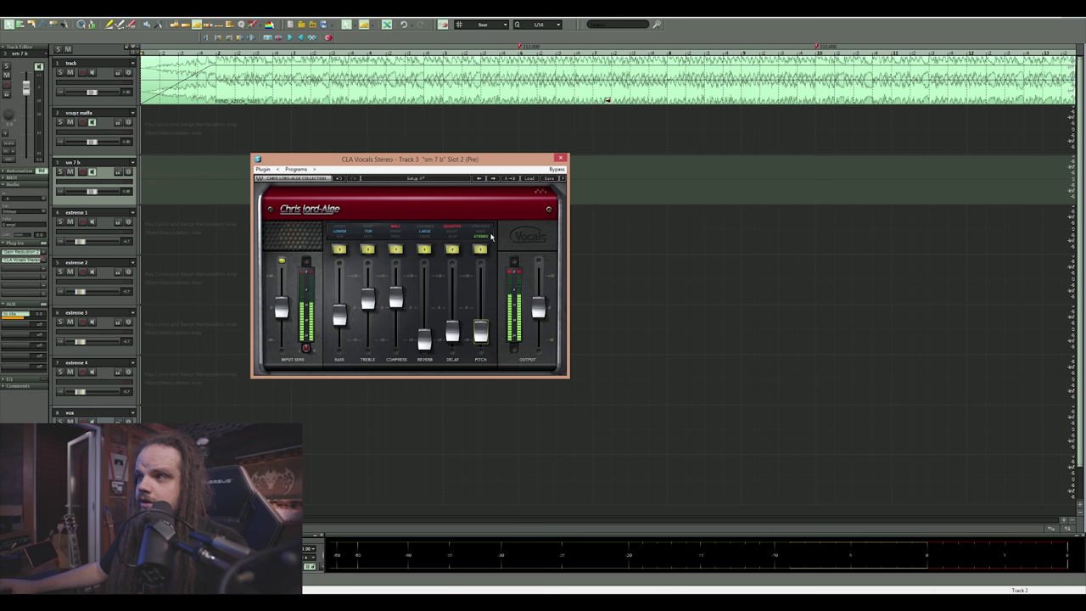
{"action": "left_click", "coordinate": [560, 157]}
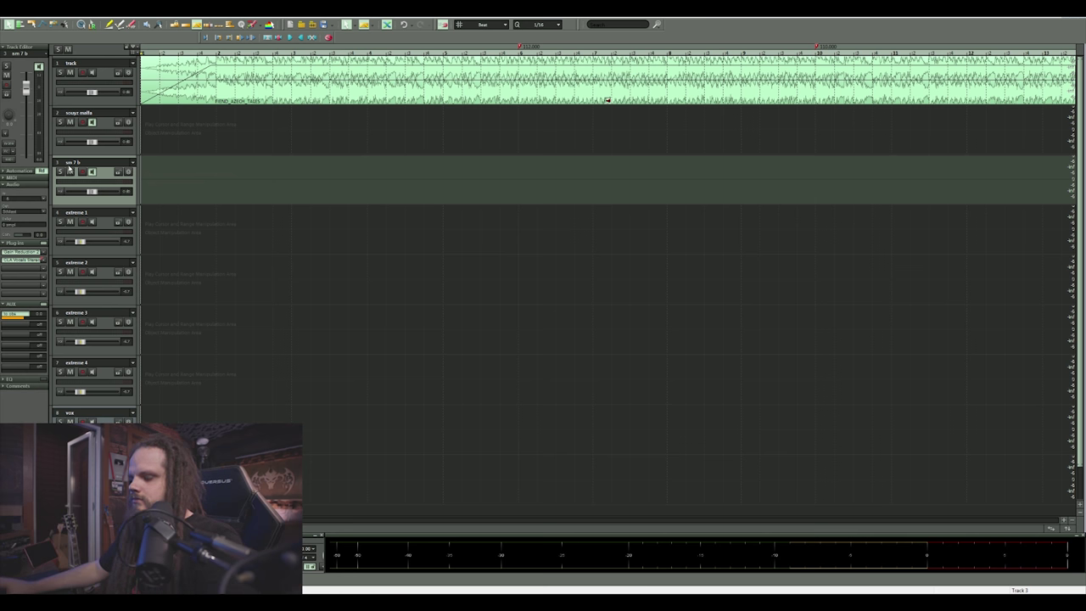
Step: Open the mixer and remove the existing CLA Vocals plugins from the extreme 1, 2, 3 and 4 channels
{"action": "key", "text": "m"}
{"action": "double_click", "coordinate": [294, 123]}
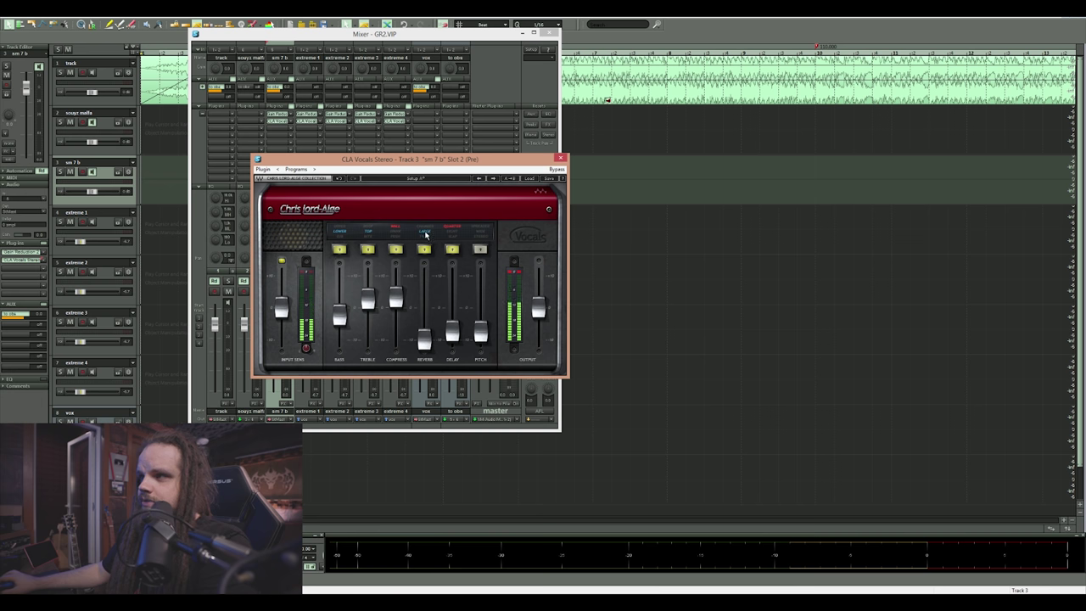
{"action": "left_click", "coordinate": [560, 158]}
{"action": "left_click", "coordinate": [321, 123]}
{"action": "left_click", "coordinate": [320, 125]}
{"action": "left_click", "coordinate": [350, 124]}
{"action": "left_click", "coordinate": [350, 125]}
{"action": "left_click", "coordinate": [378, 126]}
{"action": "left_click", "coordinate": [379, 128]}
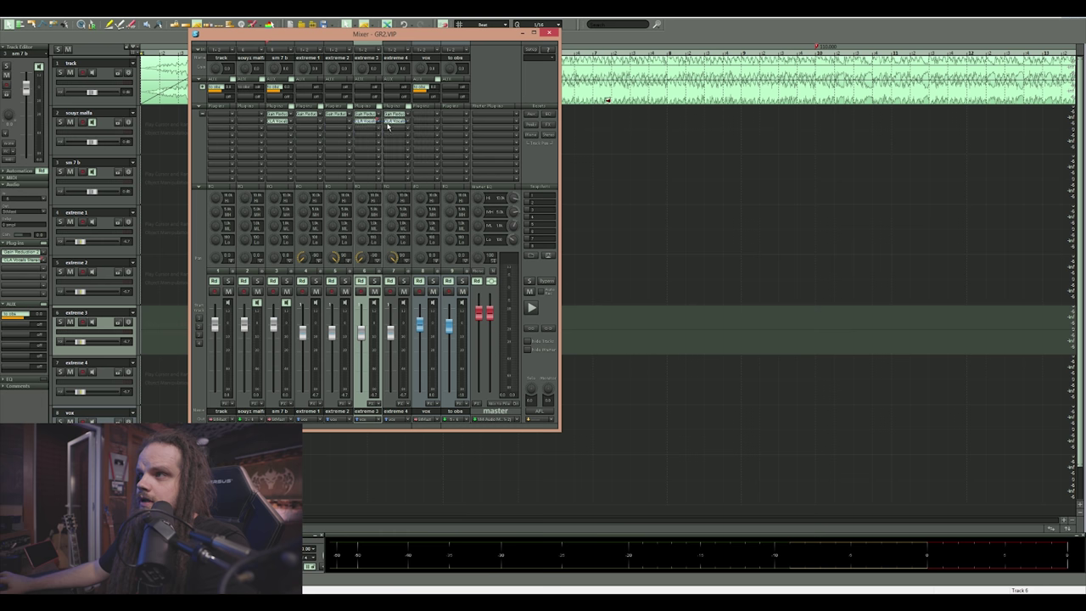
{"action": "left_click", "coordinate": [408, 124]}
{"action": "left_click", "coordinate": [408, 127]}
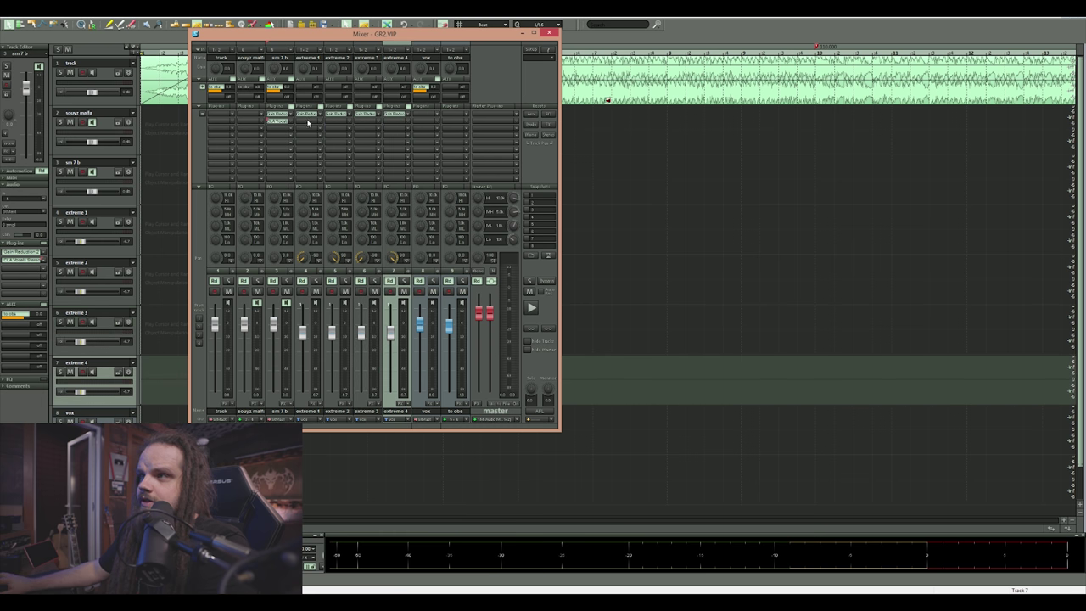
Step: Copy CLA Vocals from the "sm 7 b" channel to the extreme 1 to 4 channels and close the mixer
{"action": "left_click", "coordinate": [305, 123]}
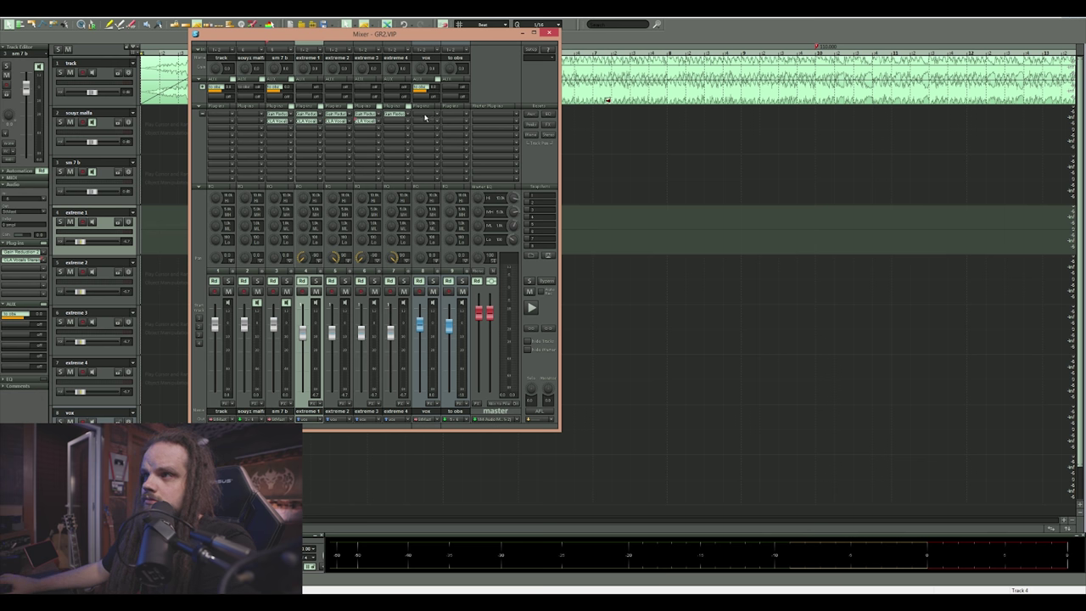
{"action": "left_click", "coordinate": [548, 34]}
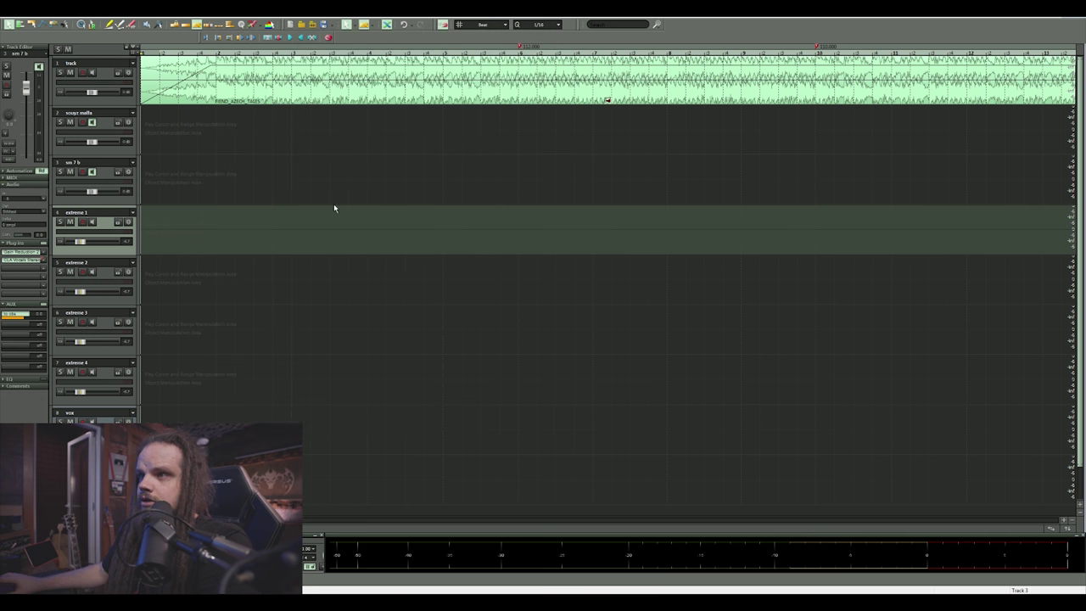
{"action": "key", "text": "m"}
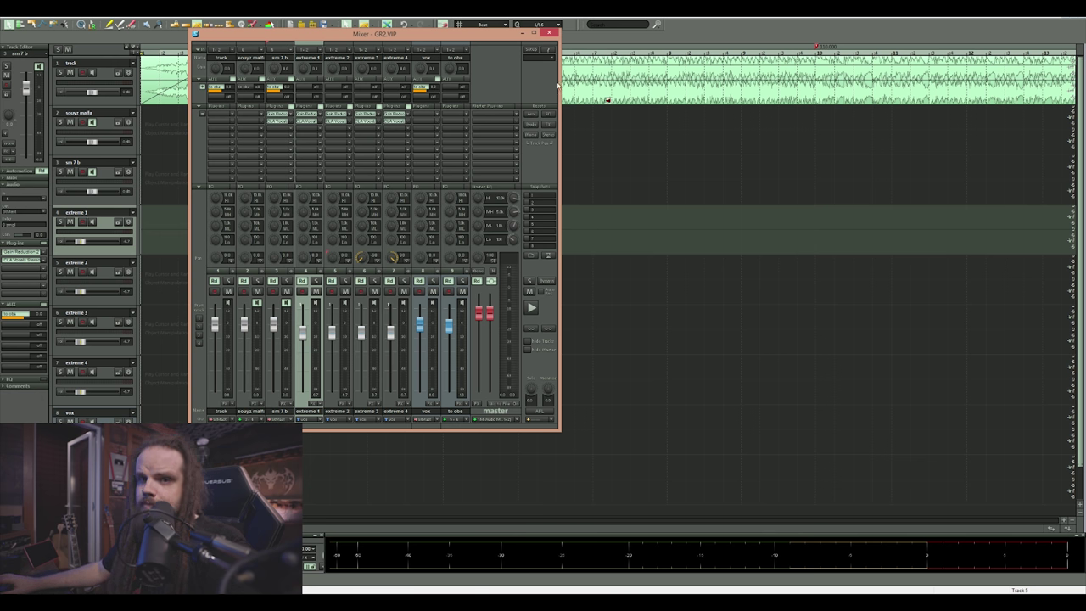
{"action": "left_click", "coordinate": [551, 35]}
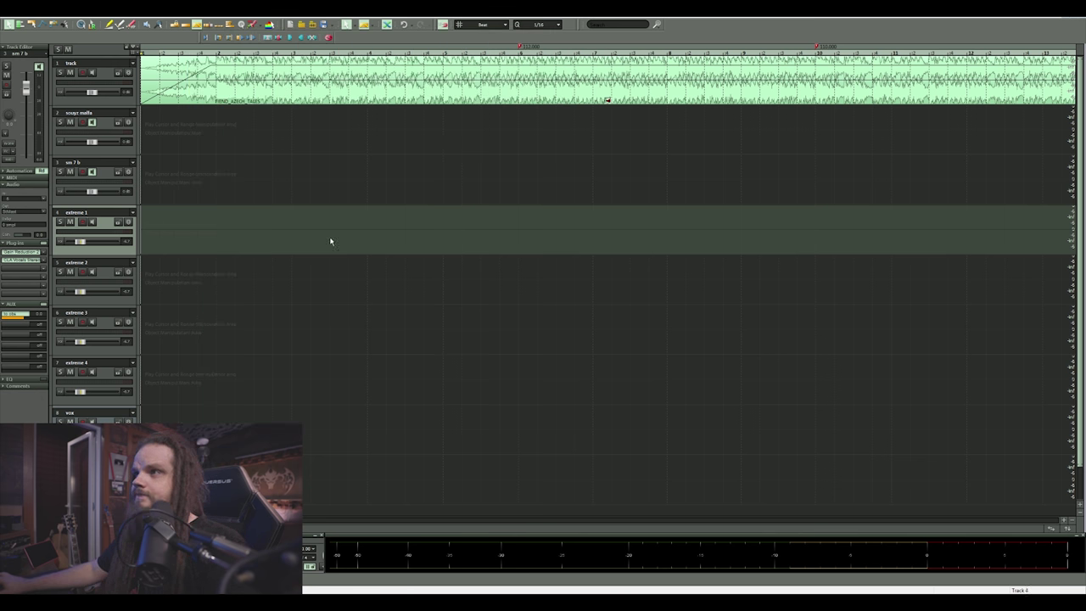
Step: Arm the "sm 7 b" track for recording and play the backing track for a listen
{"action": "left_click", "coordinate": [223, 162]}
{"action": "key", "text": "space"}
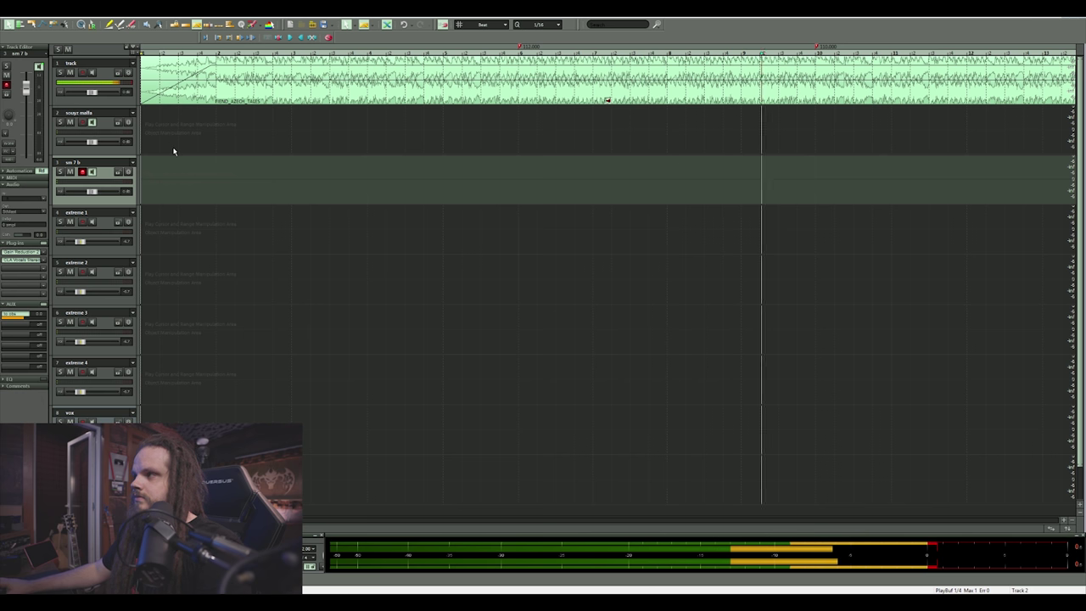
{"action": "key", "text": "space"}
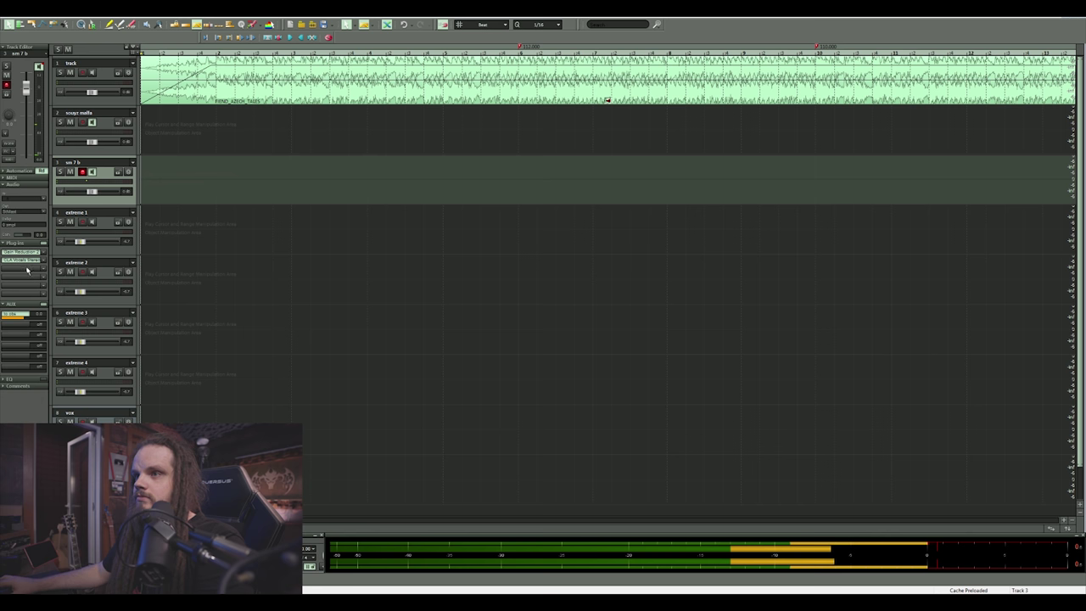
Step: Switch off the Delay section in CLA Vocals on the "sm 7 b" track and close the plugin
{"action": "double_click", "coordinate": [40, 263]}
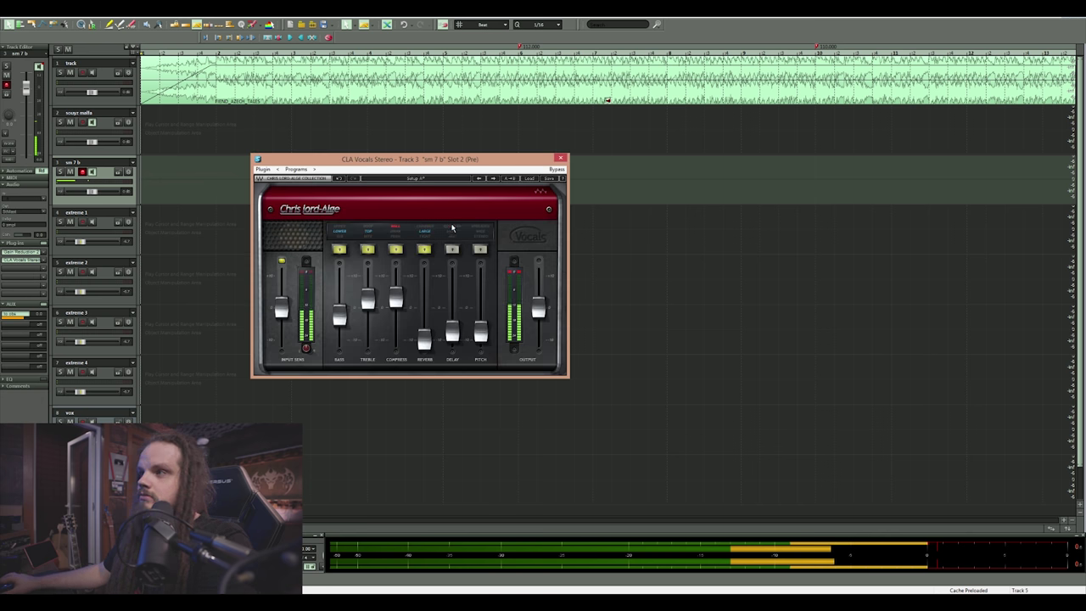
{"action": "left_click", "coordinate": [559, 158]}
Step: Record a first vocal take on the "sm 7 b" track, move it to extreme 4, and mute it
{"action": "key", "text": "r"}
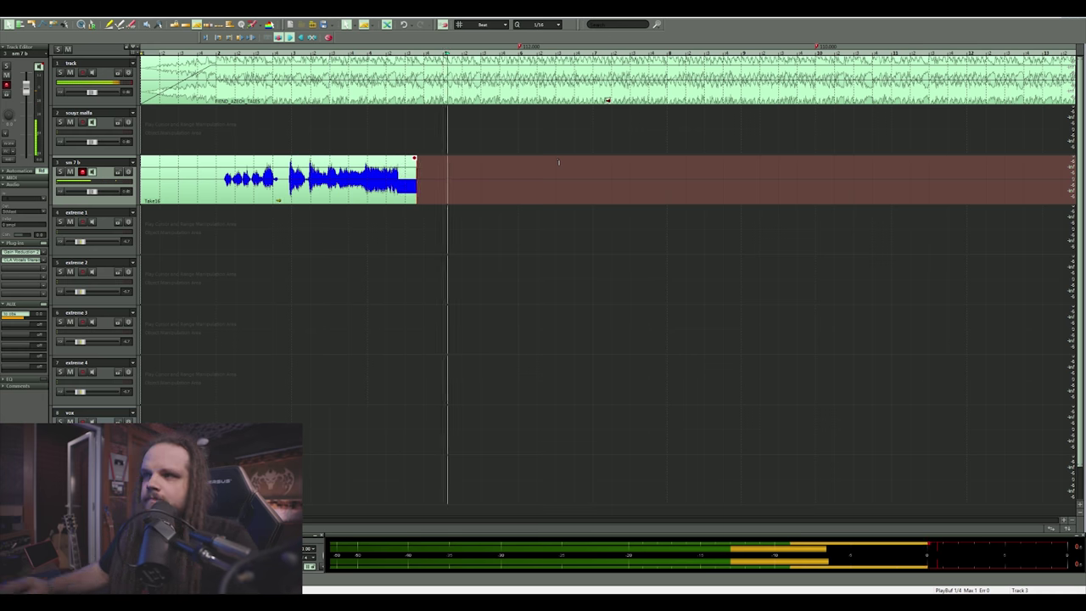
{"action": "key", "text": "space"}
{"action": "left_click_drag", "start_coordinate": [319, 205], "coordinate": [332, 345]}
Step: Record a second vocal take on the "sm 7 b" track, move it to extreme 3, and mute it
{"action": "key", "text": "r"}
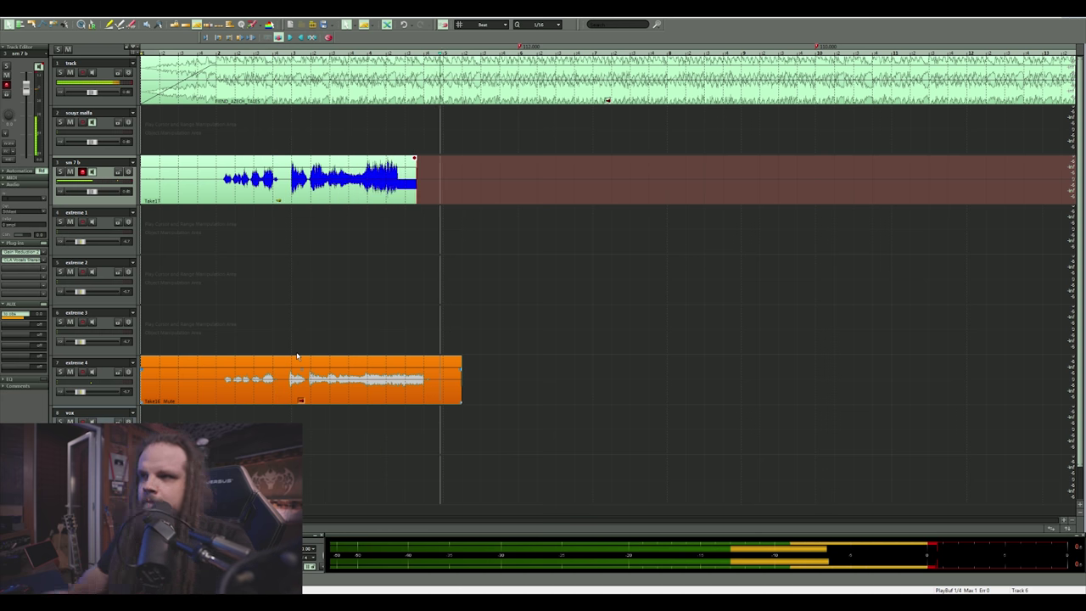
{"action": "key", "text": "space"}
{"action": "left_click_drag", "start_coordinate": [303, 202], "coordinate": [282, 356]}
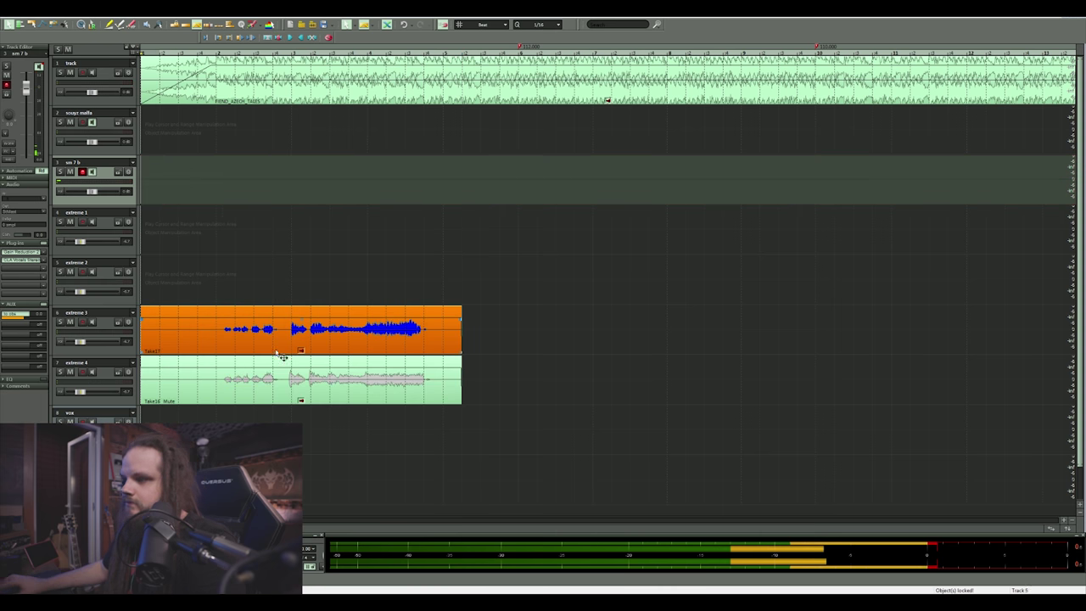
{"action": "key", "text": "q"}
Step: Record a third vocal take on the "sm 7 b" track, move it to extreme 2, and mute it
{"action": "key", "text": "r"}
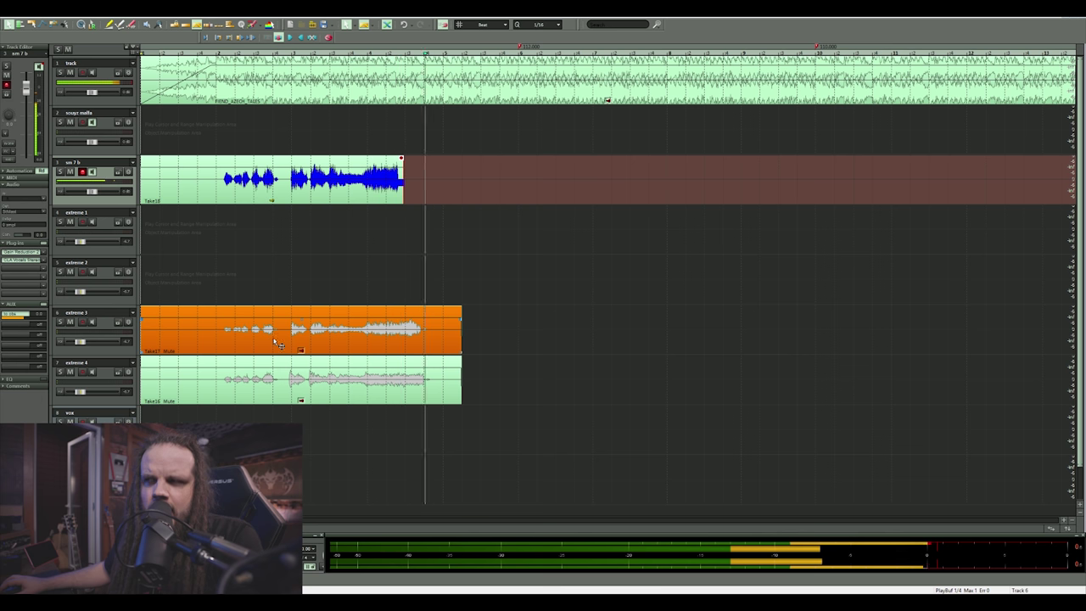
{"action": "key", "text": "space"}
{"action": "left_click", "coordinate": [294, 201]}
{"action": "left_click_drag", "start_coordinate": [294, 201], "coordinate": [294, 301]}
Step: Record a fourth vocal take on the "sm 7 b" track and move it to extreme 1
{"action": "key", "text": "r"}
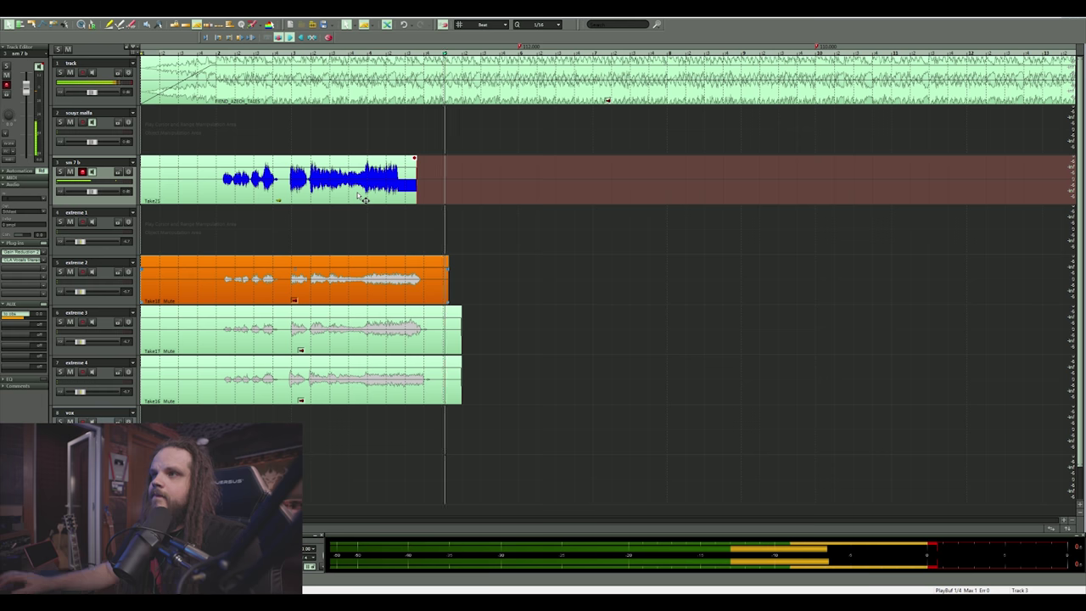
{"action": "key", "text": "space"}
{"action": "left_click_drag", "start_coordinate": [363, 199], "coordinate": [363, 249]}
Step: Split all four vocal takes at bar 2 and delete the silent sections before the split
{"action": "left_click_drag", "start_coordinate": [247, 194], "coordinate": [236, 363]}
{"action": "key", "text": "s"}
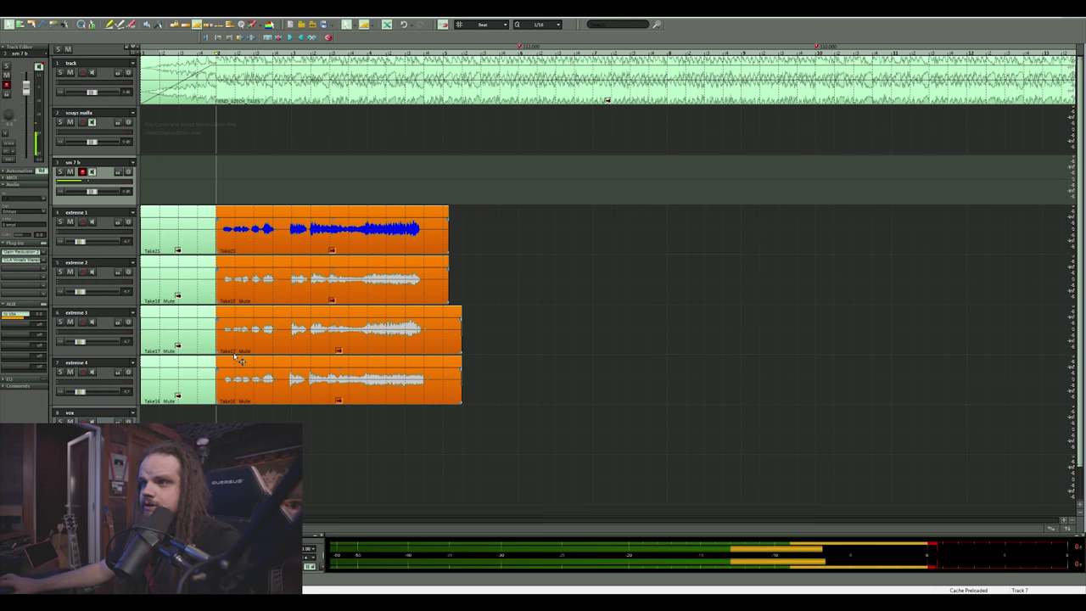
{"action": "left_click", "coordinate": [177, 195]}
{"action": "left_click_drag", "start_coordinate": [177, 195], "coordinate": [153, 395]}
{"action": "key", "text": "Delete"}
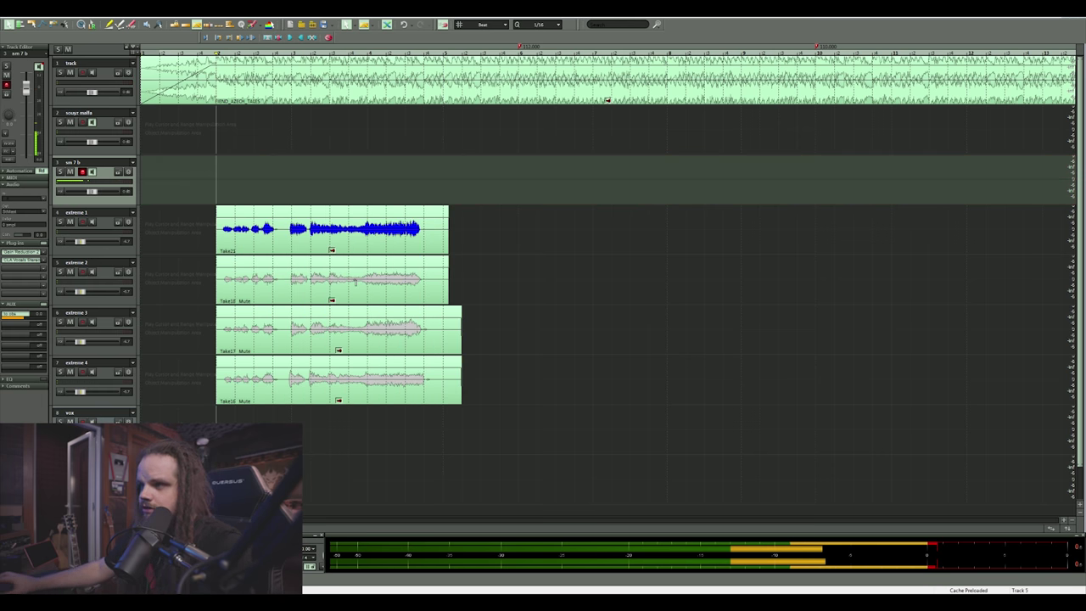
Step: Split all four vocal takes just after the singing ends, before bar 5, and delete the leftover tails
{"action": "left_click", "coordinate": [431, 220]}
{"action": "left_click", "coordinate": [430, 217]}
{"action": "left_click", "coordinate": [436, 197]}
{"action": "left_click", "coordinate": [432, 211]}
{"action": "left_click_drag", "start_coordinate": [439, 197], "coordinate": [473, 401]}
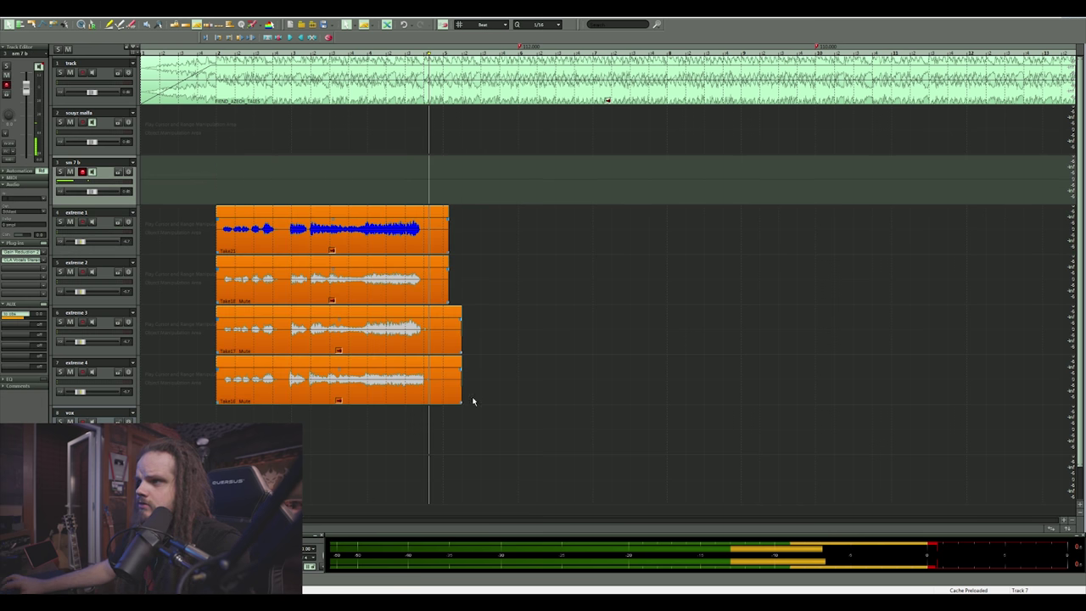
{"action": "key", "text": "s"}
{"action": "key", "text": "Delete"}
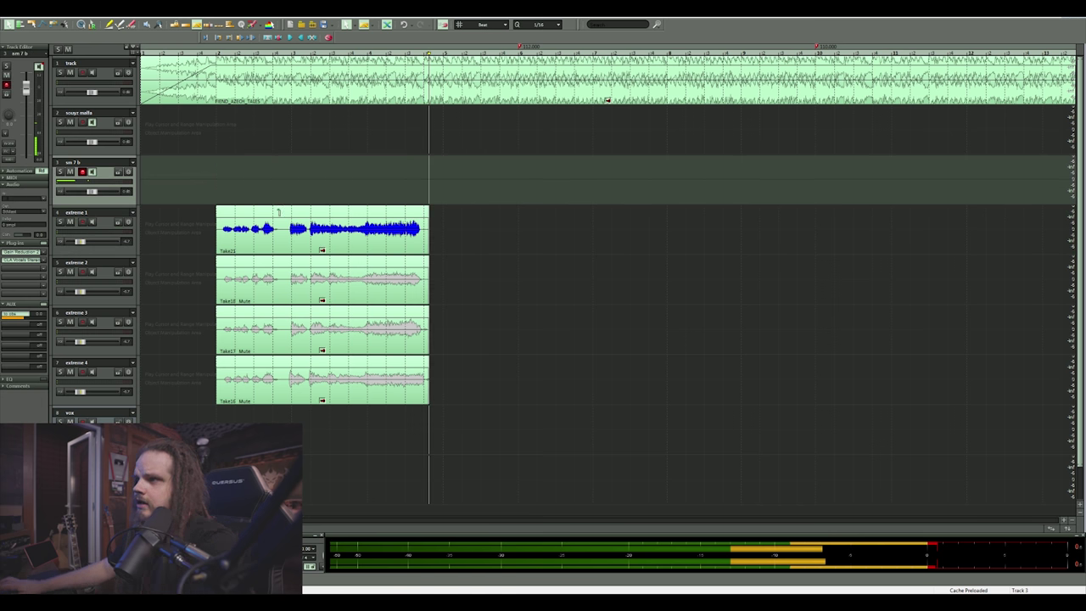
Step: Unmute the takes on extreme 2, extreme 3 and extreme 4, and play back all four layered takes with the backing track
{"action": "left_click_drag", "start_coordinate": [199, 399], "coordinate": [294, 314]}
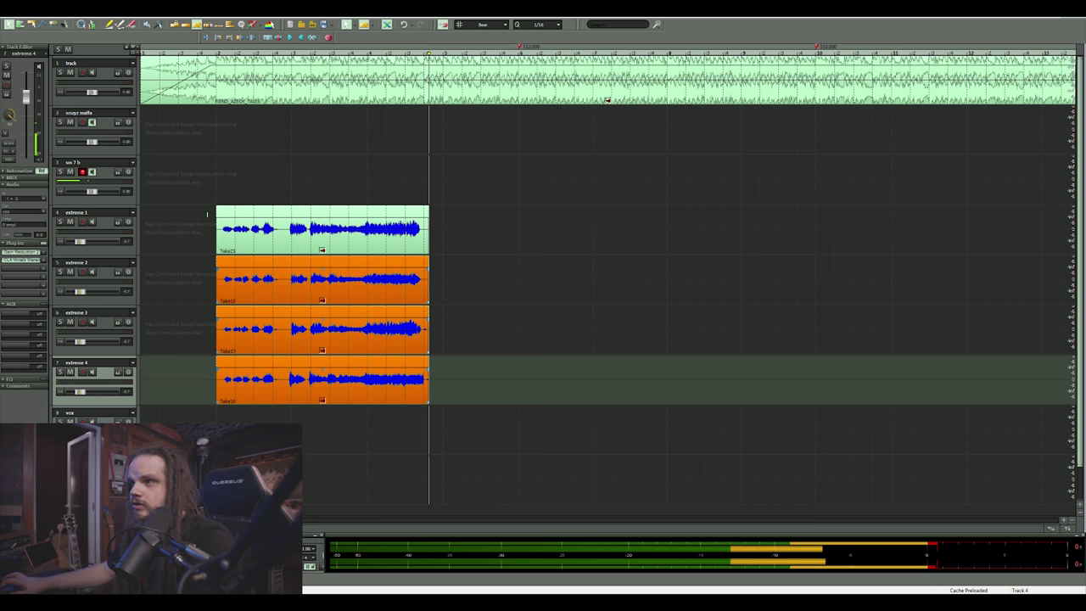
{"action": "left_click", "coordinate": [213, 240]}
{"action": "left_click", "coordinate": [158, 227]}
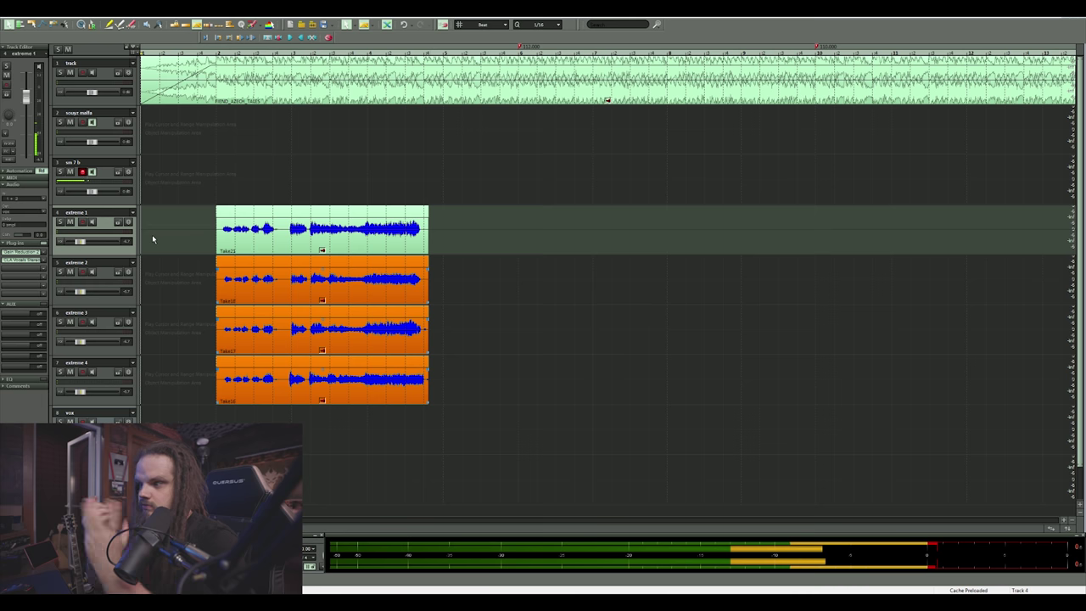
{"action": "key", "text": "space"}
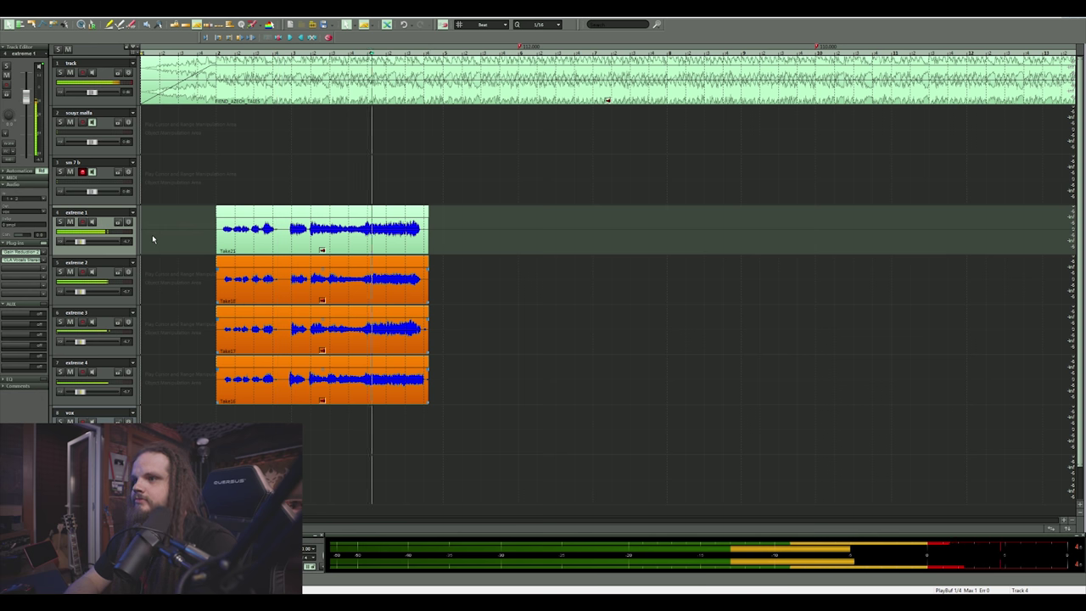
{"action": "key", "text": "space"}
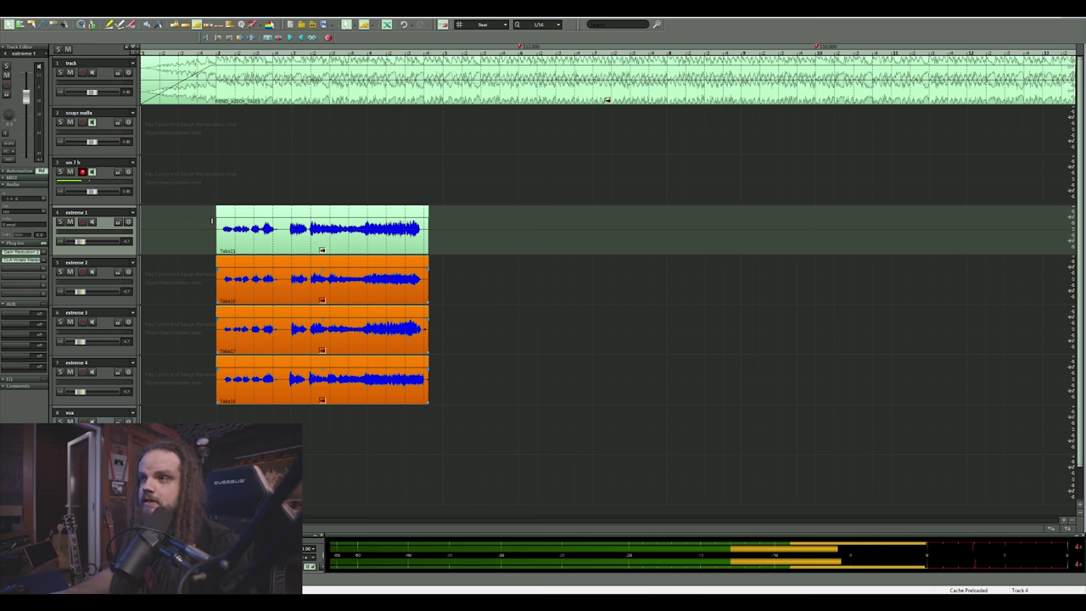
Step: Open the mixer to access the channel strips of the four extreme vocal tracks
{"action": "left_click", "coordinate": [224, 242]}
{"action": "key", "text": "m"}
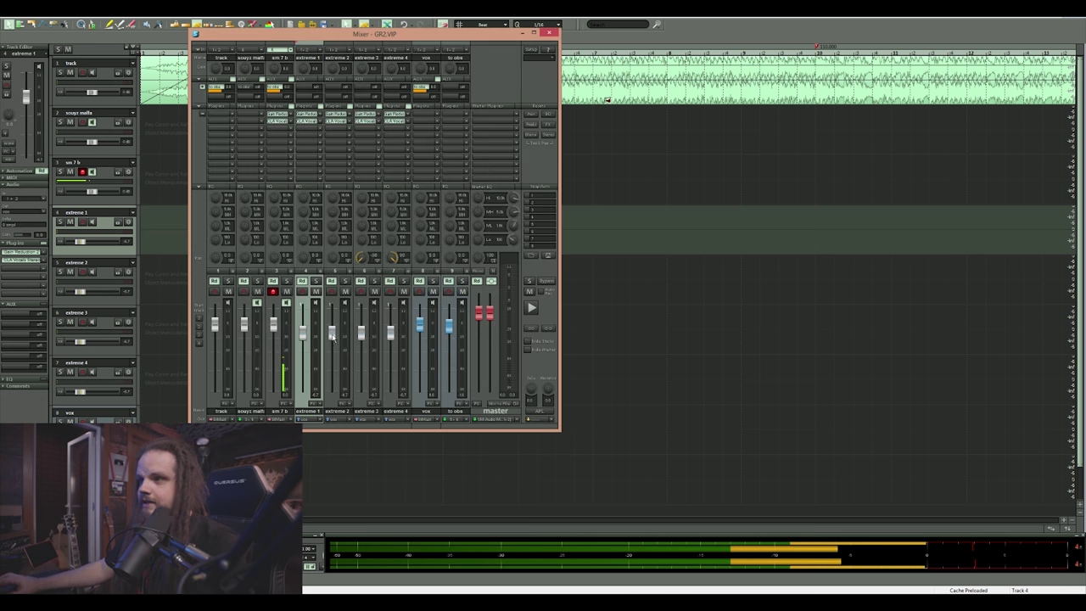